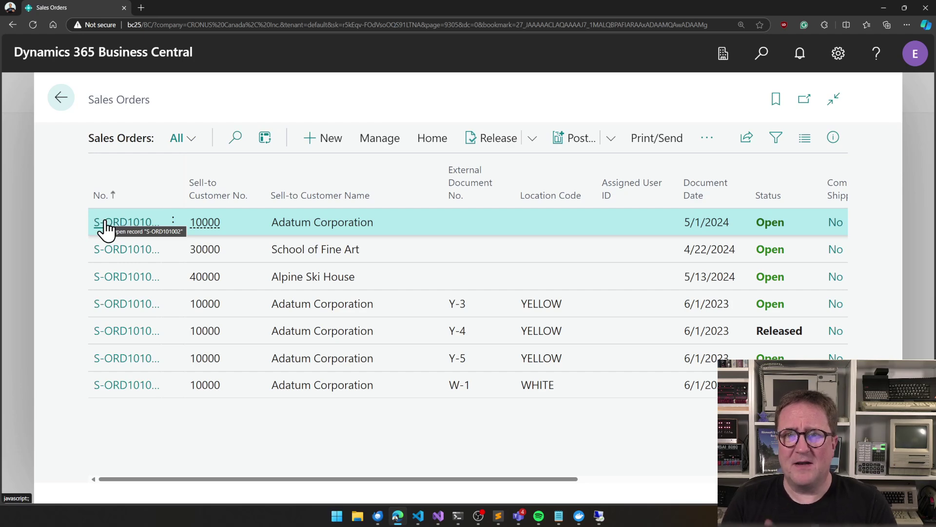
Open the first Adatum Corporation sales order and hide its details pane to work on the order lines.
click(105, 223)
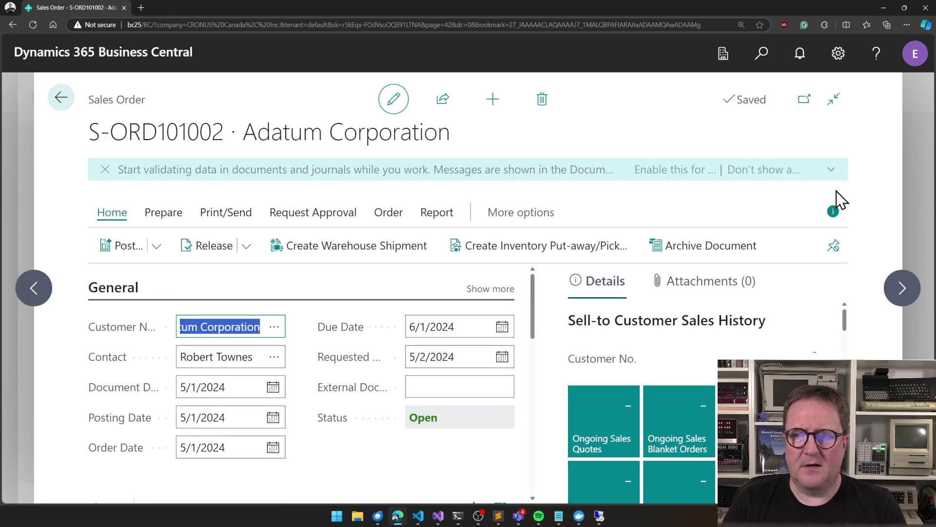
click(834, 213)
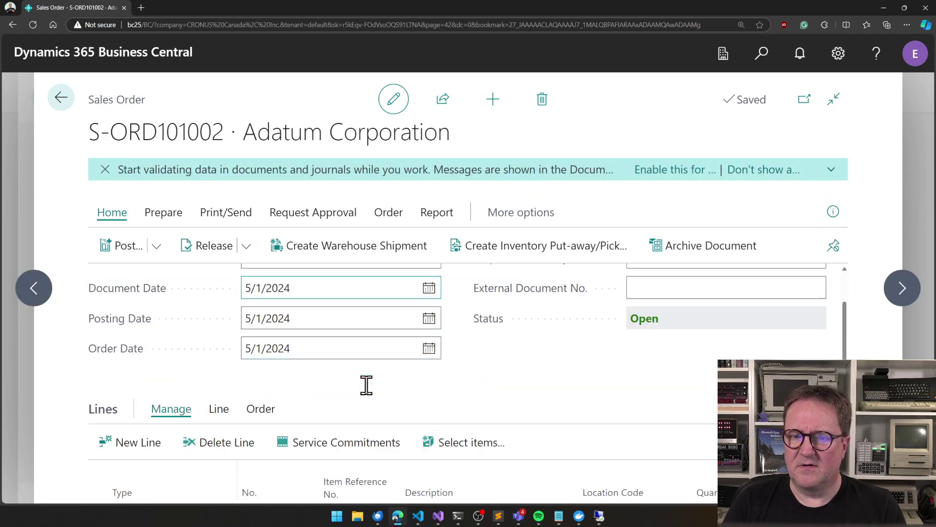
scroll(366, 382, down, 5)
click(364, 382)
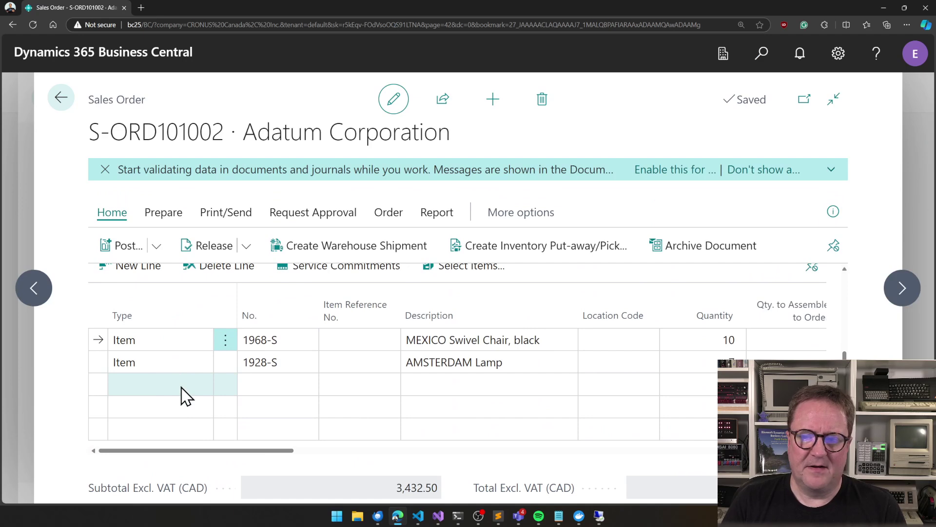
Add a third item line to the sales order for the ROME Guest Chair, green.
click(181, 385)
click(289, 389)
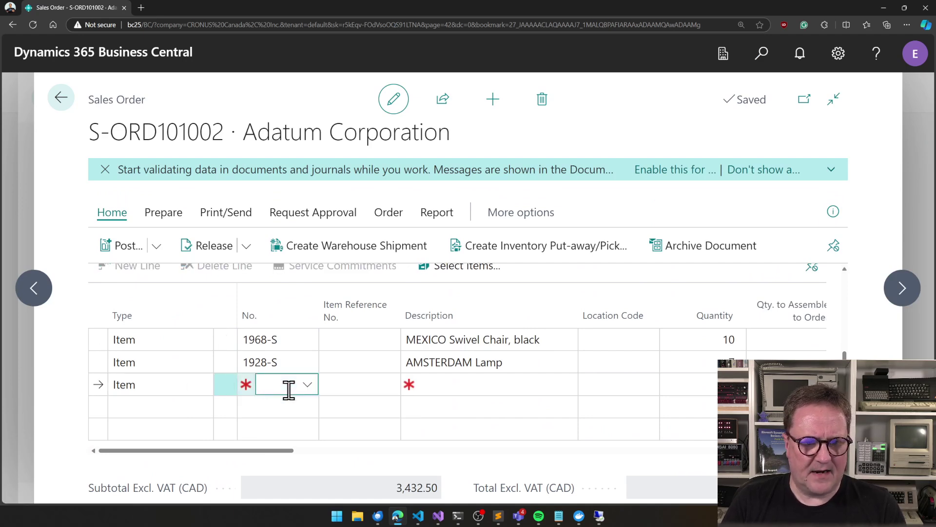
text(1956)
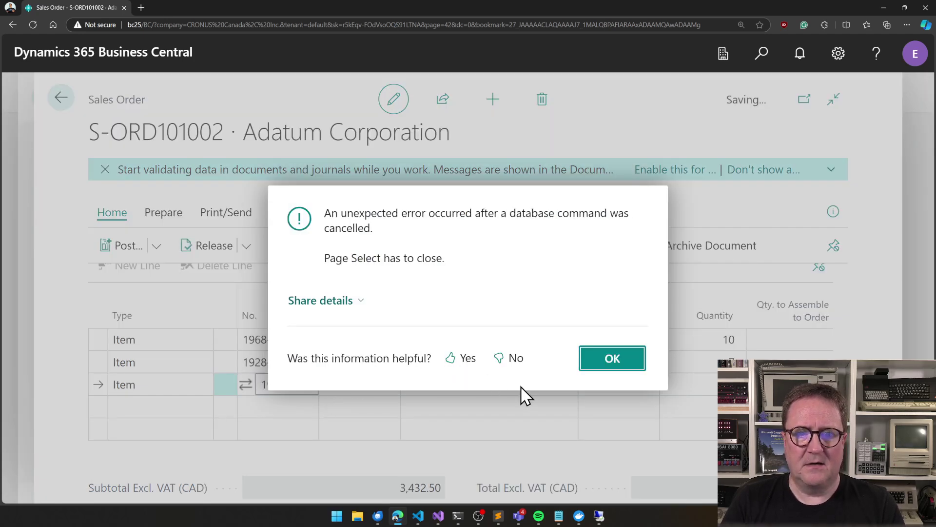
click(613, 359)
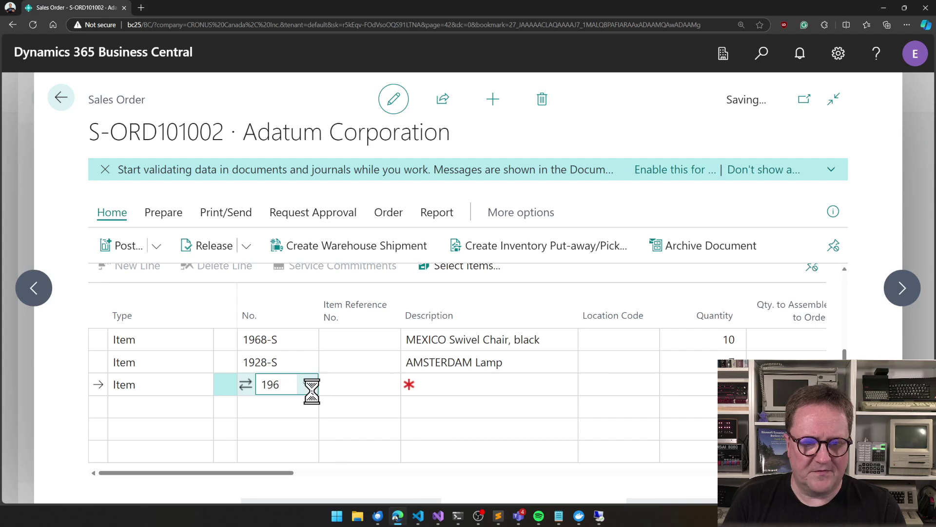
click(336, 393)
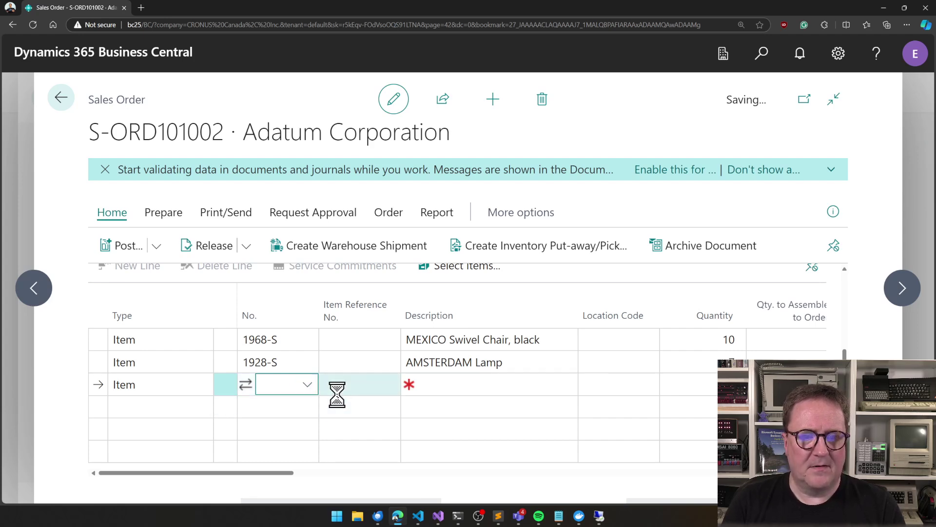
key(Up)
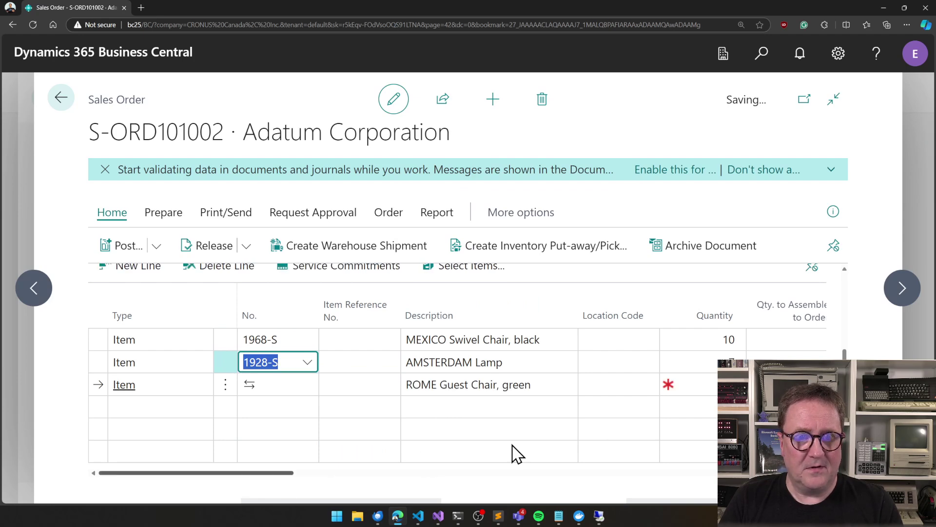
Change the item on the third order line to 1900-S, PARIS Guest Chair, black.
click(282, 383)
text(1)
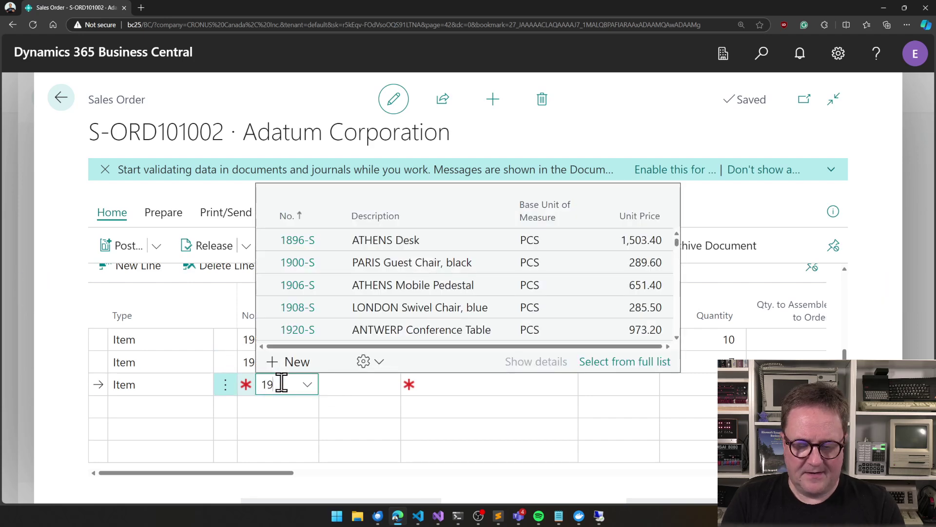
text(9)
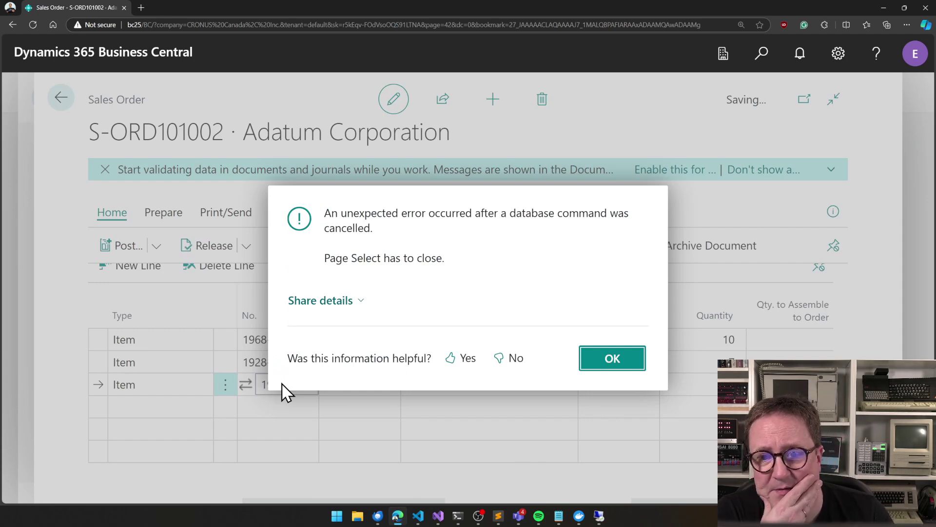
click(603, 367)
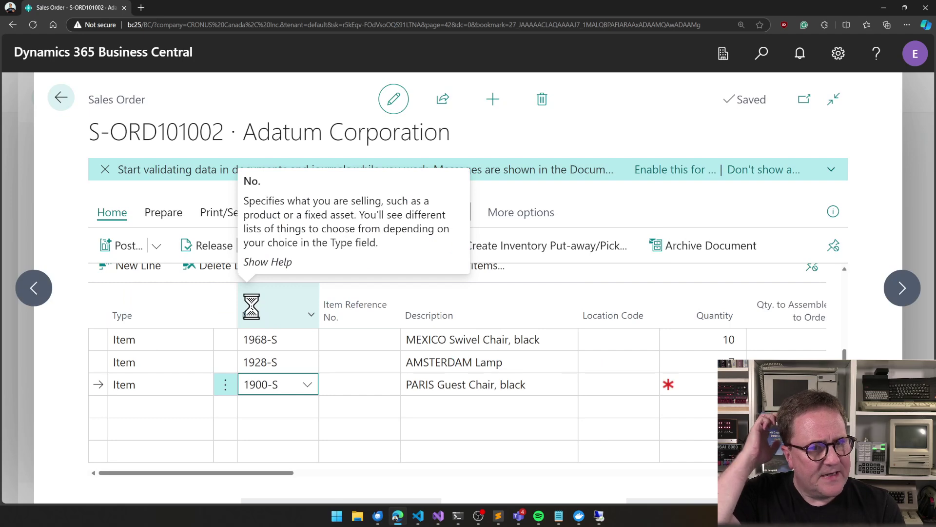
Leave the sales order, dismiss the customers tip, and open the Sales Orders list by searching for "sales orders".
click(60, 100)
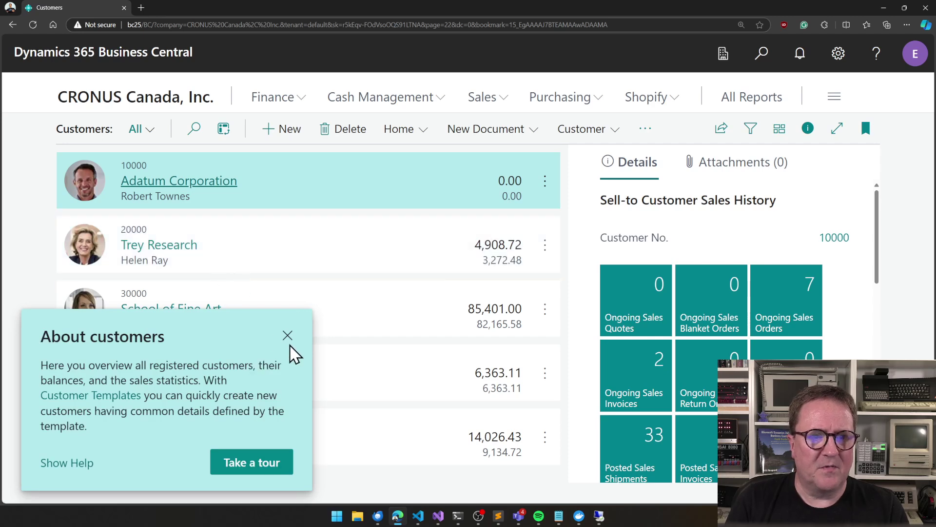
click(287, 336)
key(alt+q)
text(sales orders)
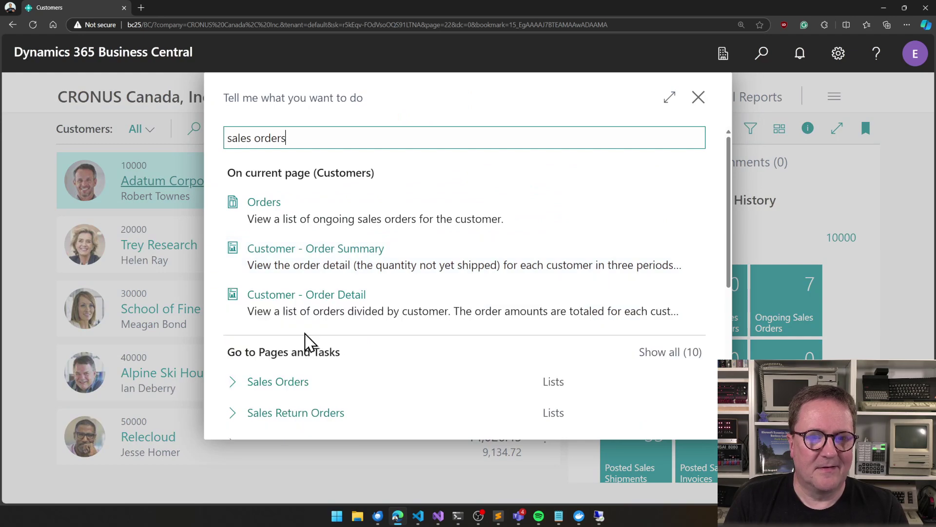
scroll(310, 343, down, 1)
click(300, 348)
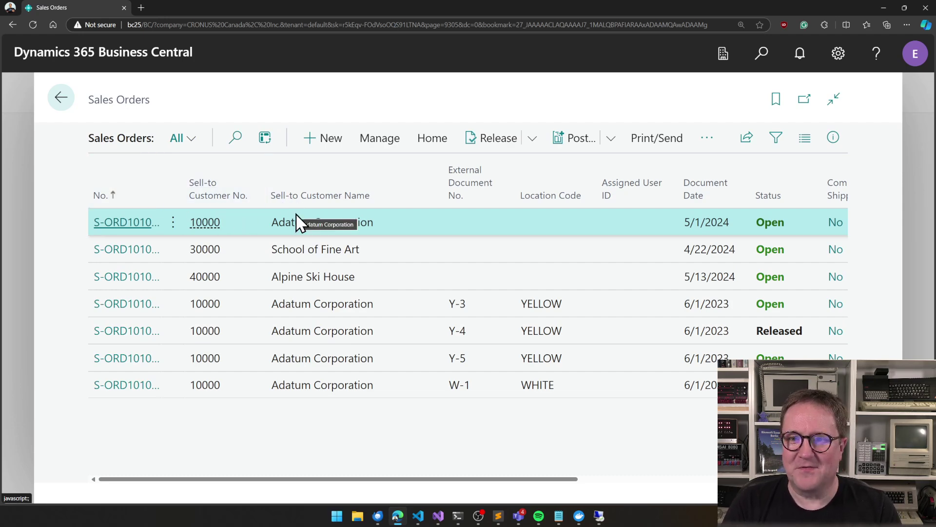
Search for "profiler" and open the Performance Profiler page.
key(alt+q)
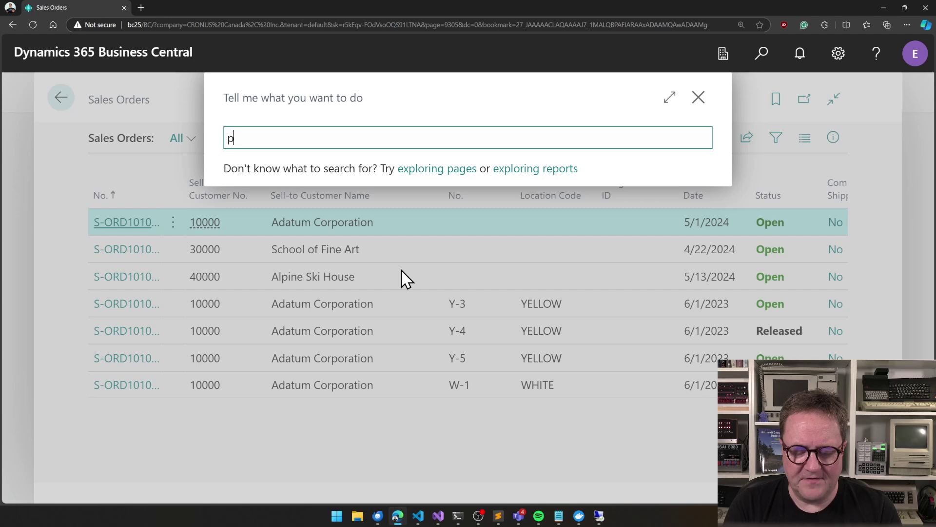
text(rofiler)
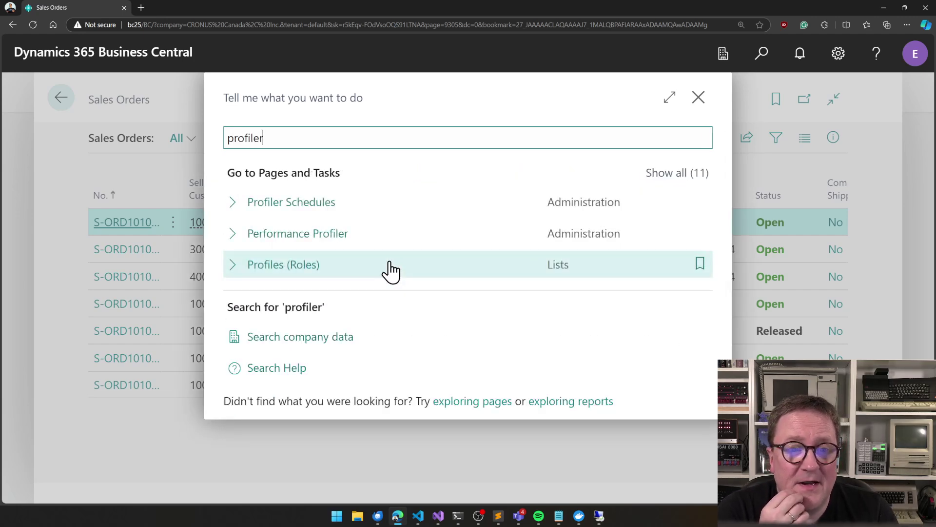
click(315, 236)
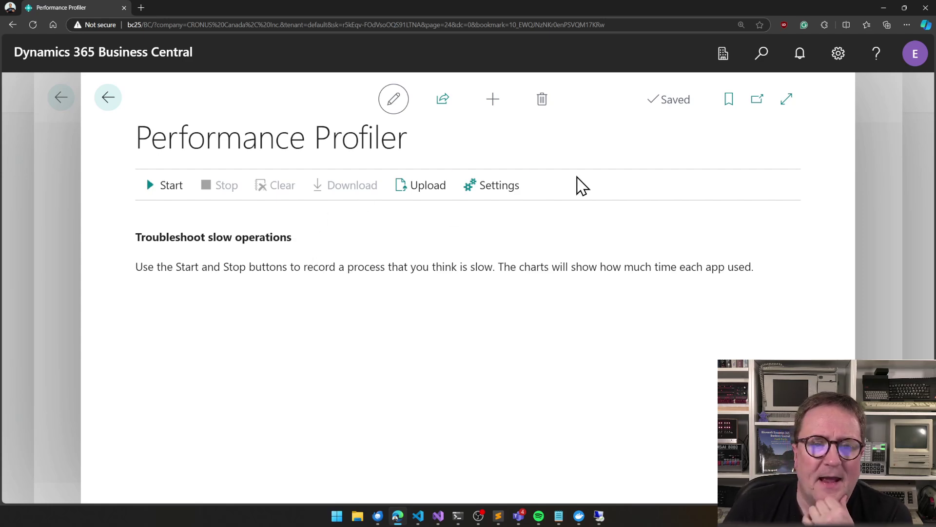
Open the Performance Profiler in a separate window and place it over the upper part of the Sales Orders list.
click(758, 103)
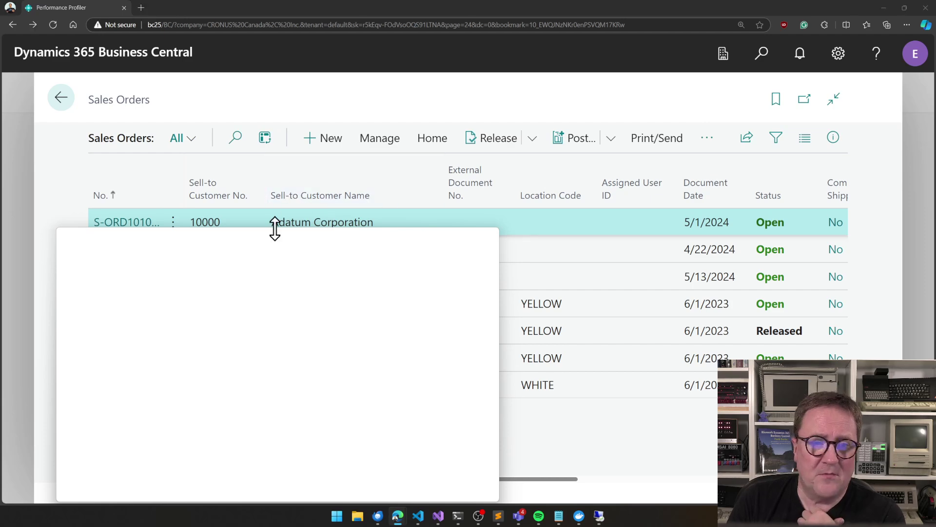
drag(279, 233, 655, 168)
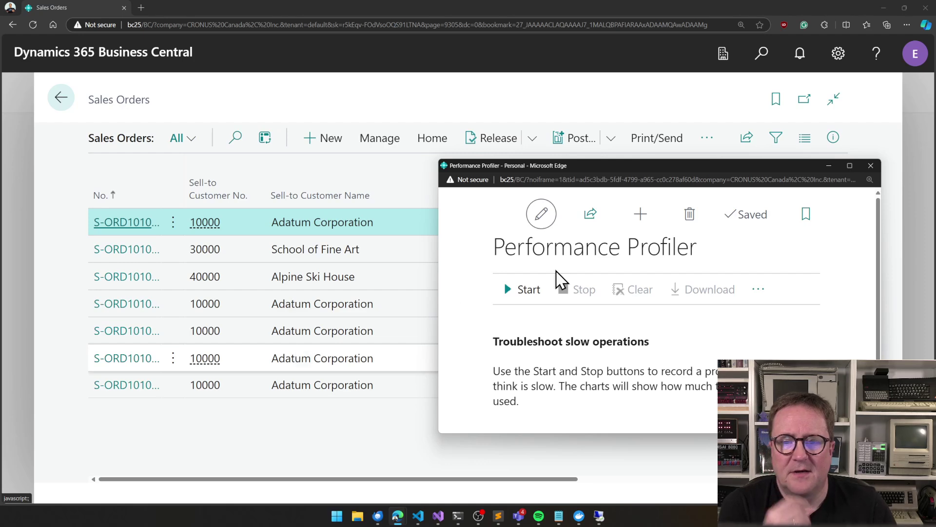
drag(700, 166, 748, 53)
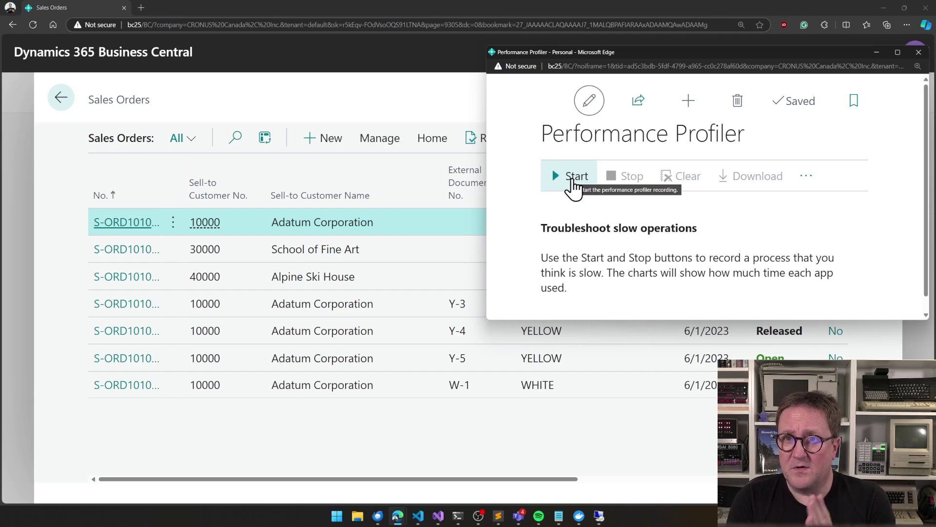
Start the profiler recording and try to post the first Adatum Corporation order, declining to continue without a line quantity.
click(575, 181)
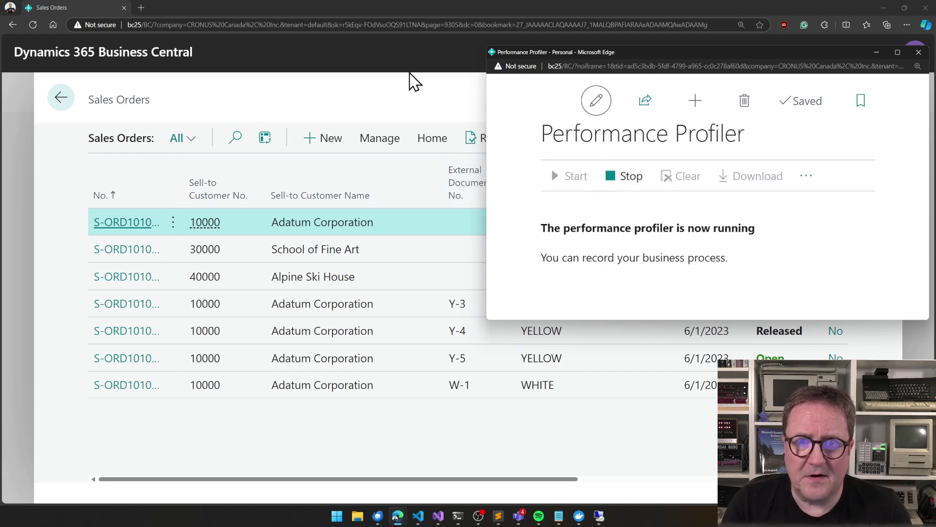
click(411, 89)
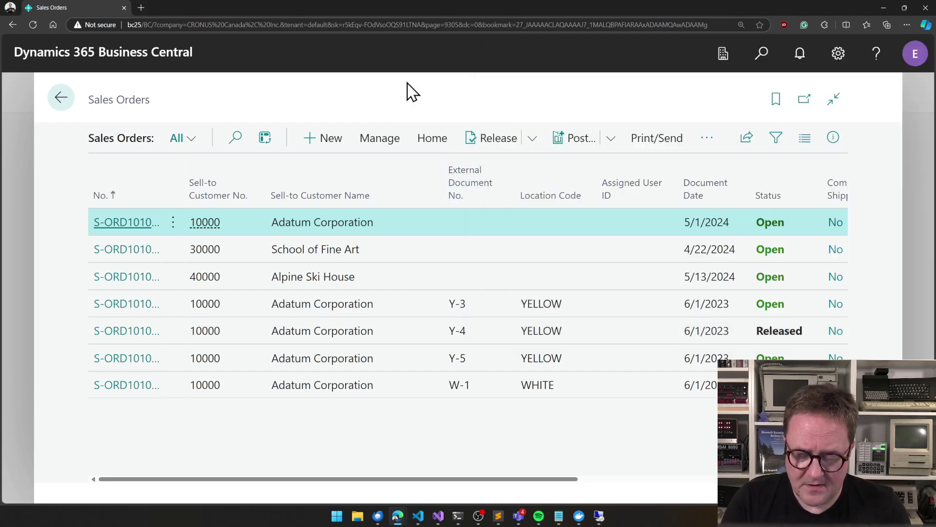
key(ctrl+F9)
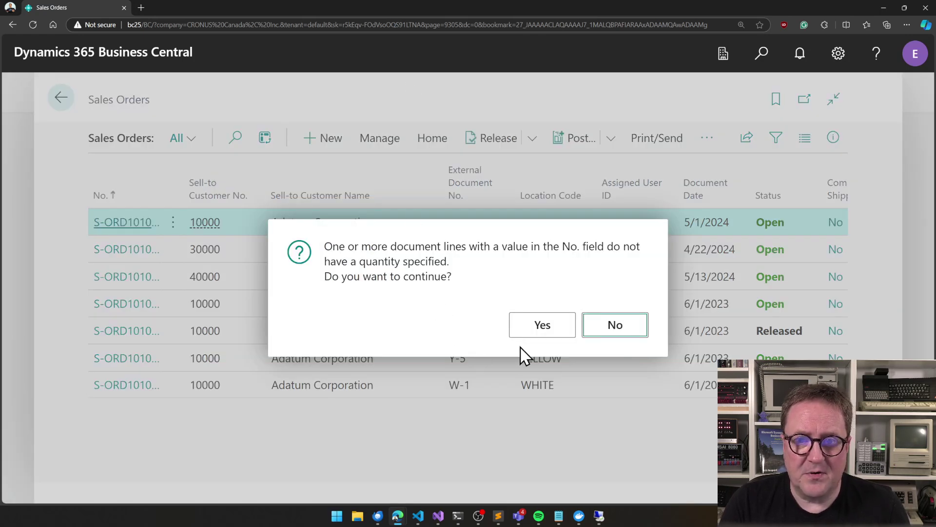
click(615, 330)
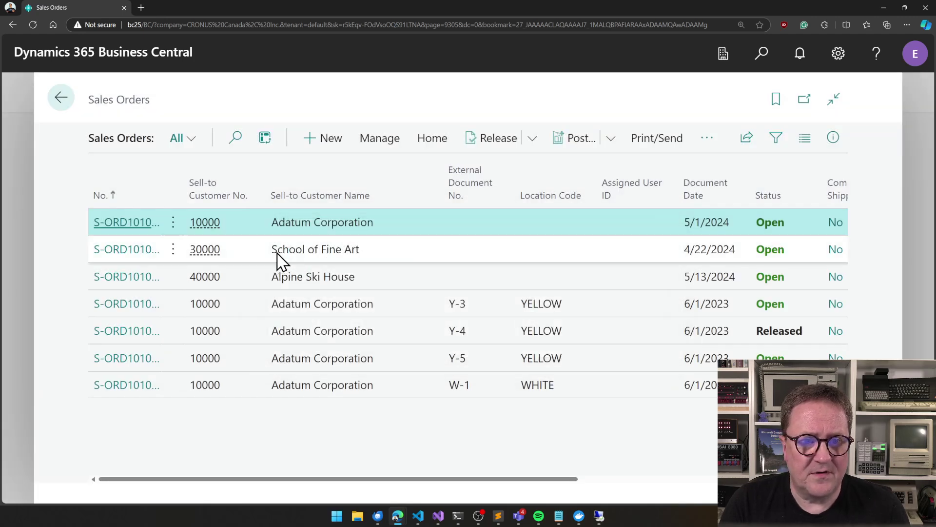
Post the School of Fine Art sales order while the profiler is recording.
click(279, 255)
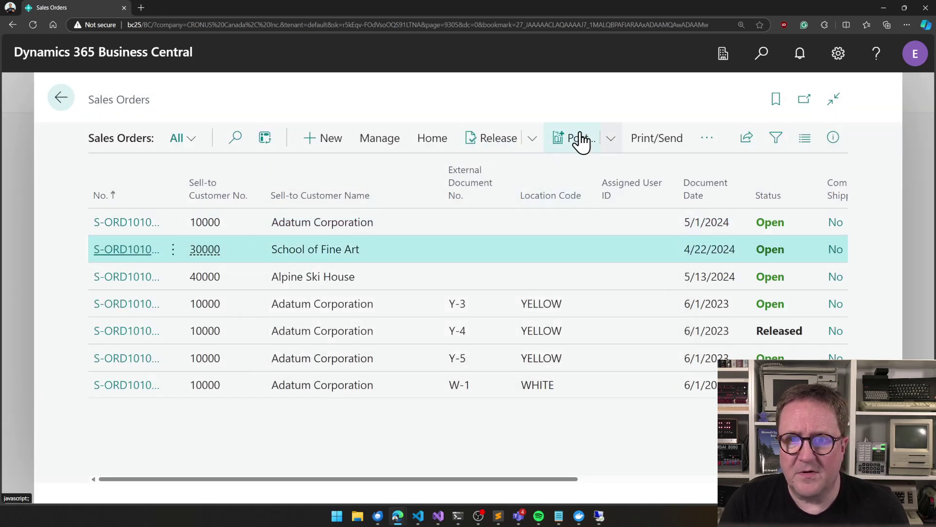
click(580, 140)
click(541, 339)
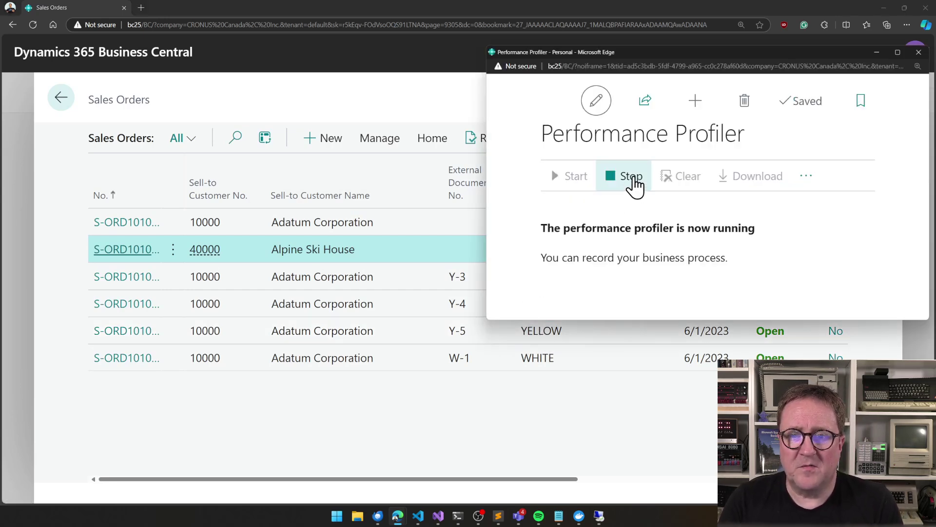
Stop the profiler recording and maximize the Performance Profiler window.
click(628, 176)
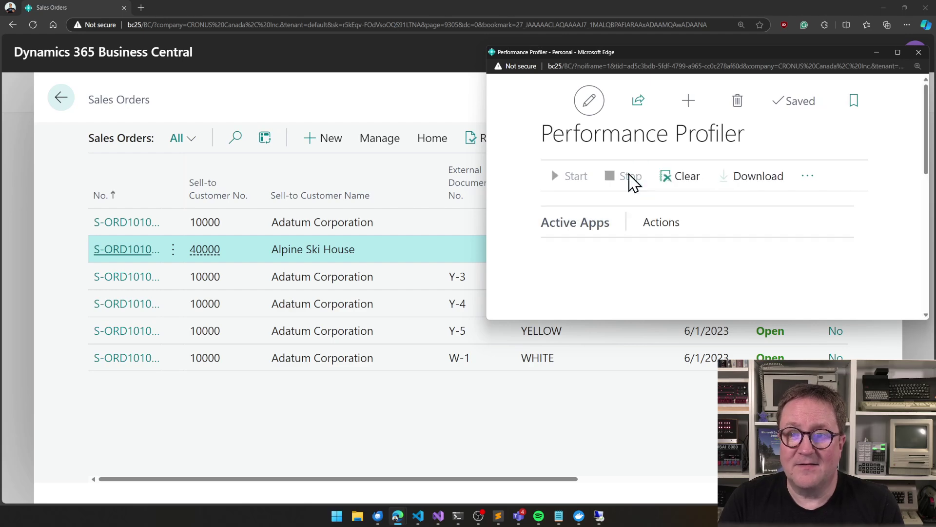
click(898, 53)
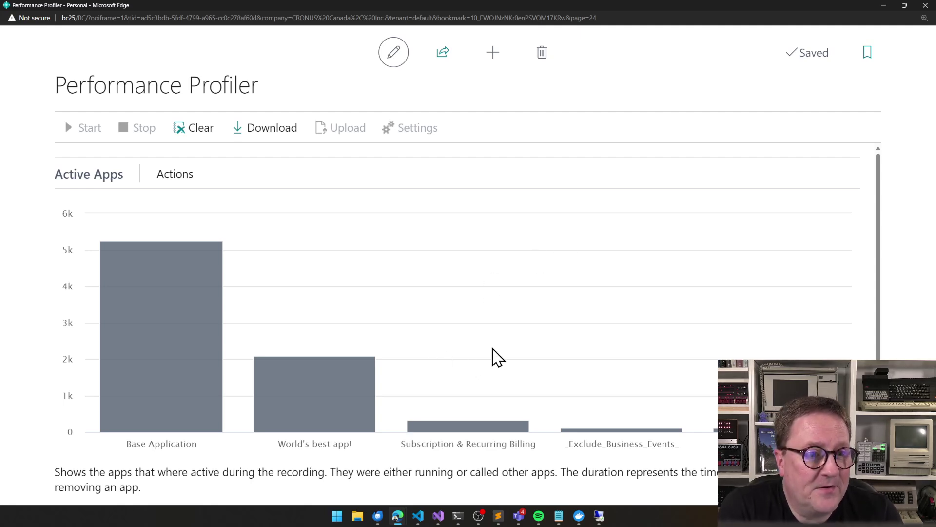
Examine the Active Apps chart for the duration of each app during the recording.
scroll(497, 358, down, 1)
mouse_move(161, 316)
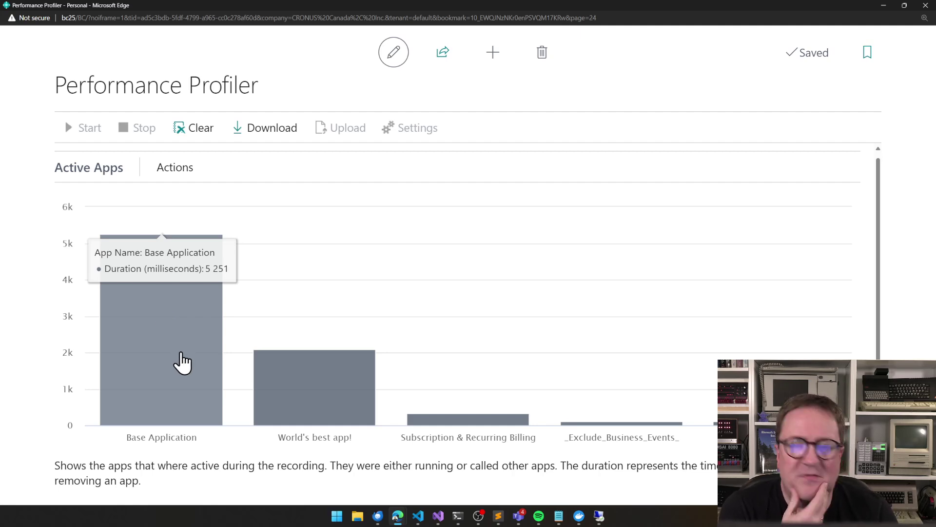
mouse_move(295, 384)
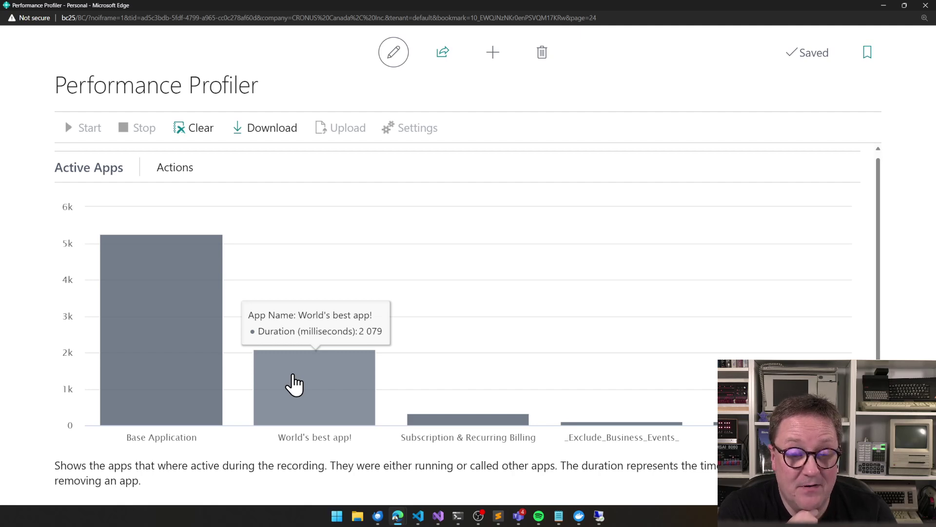
scroll(294, 384, down, 3)
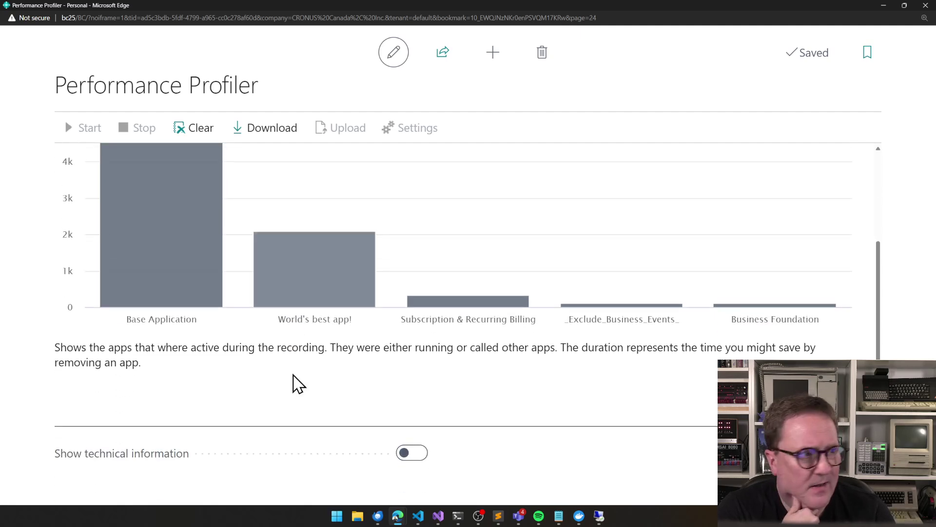
mouse_move(483, 303)
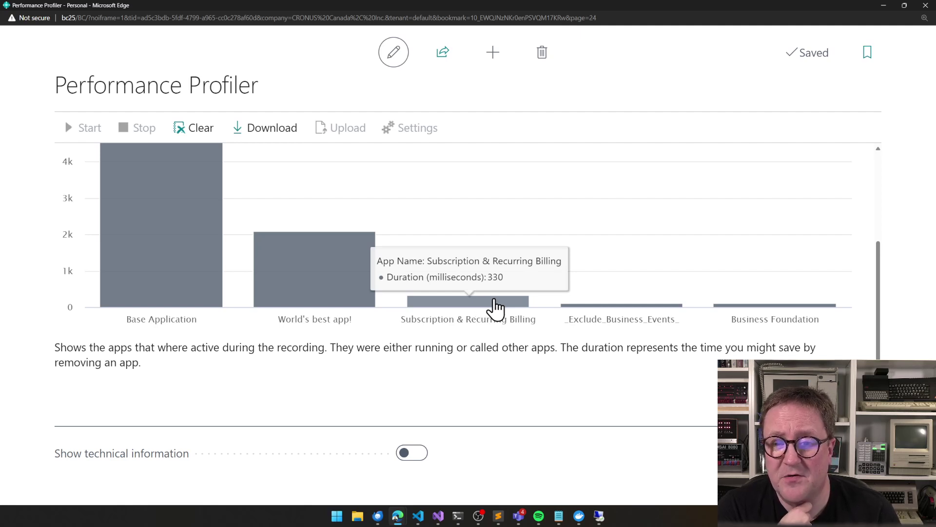
mouse_move(593, 316)
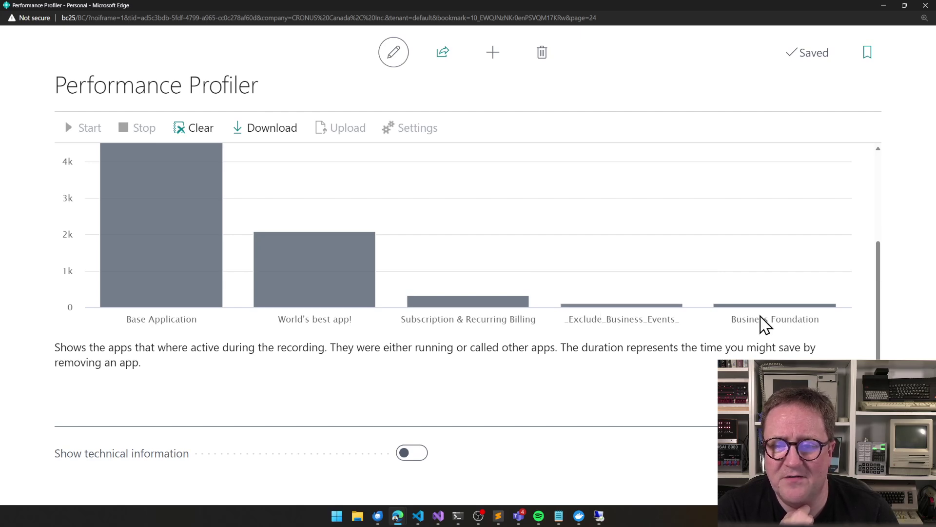
mouse_move(775, 316)
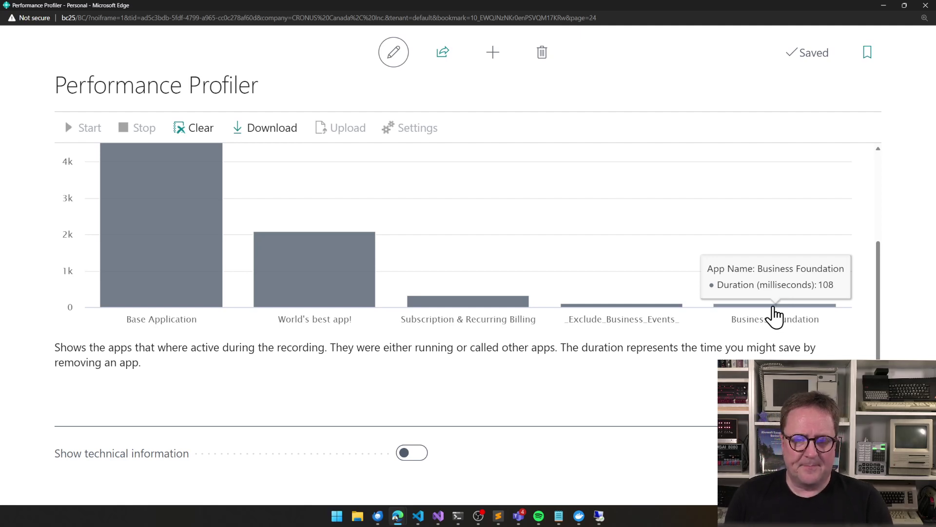
mouse_move(246, 224)
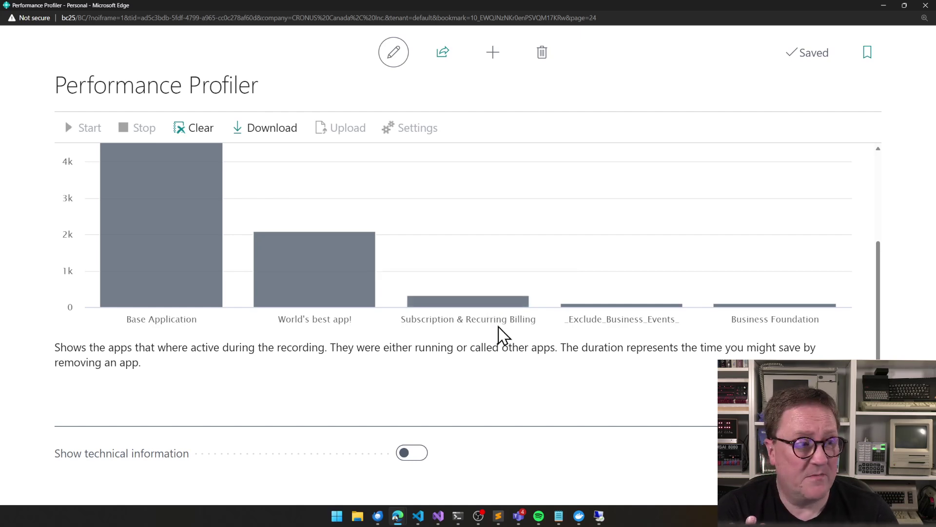
Check the durations of the _Exclude_Business_Events_ and Business Foundation apps in the Active Apps chart and read its explanation.
mouse_move(624, 309)
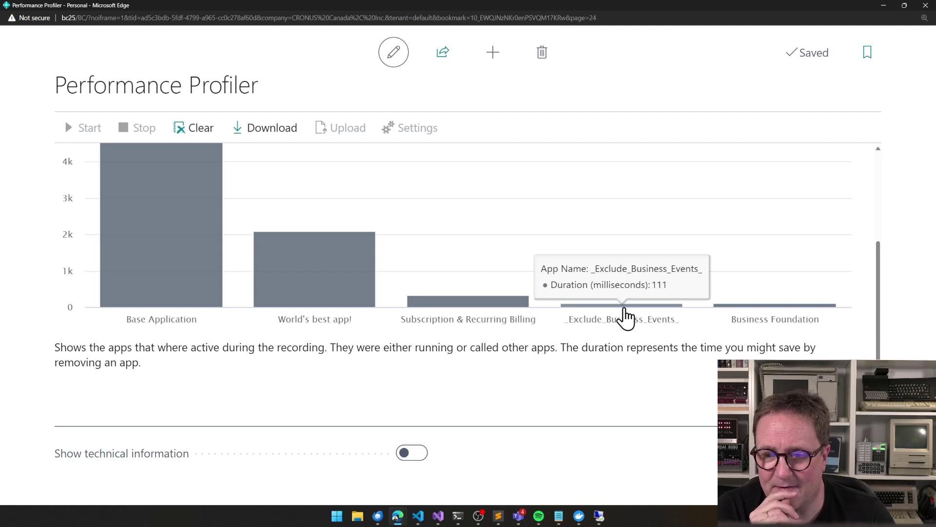
mouse_move(742, 315)
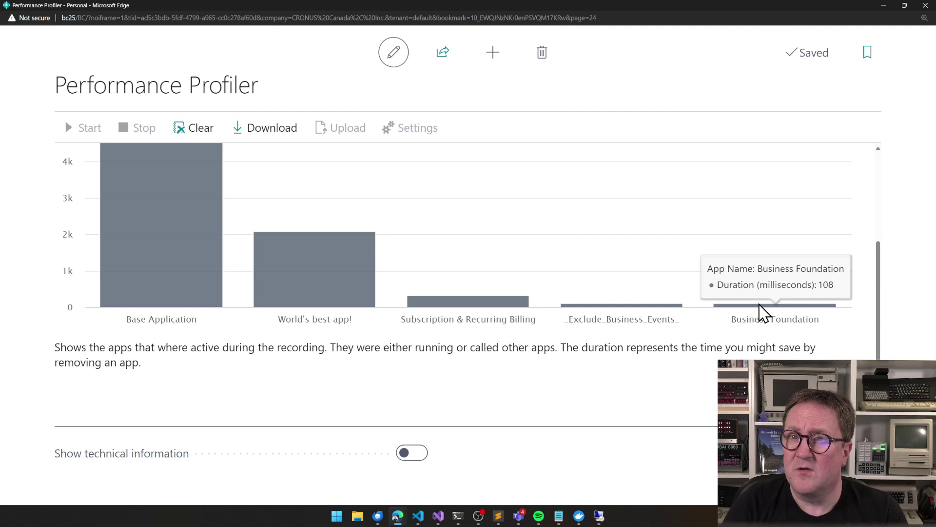
mouse_move(130, 247)
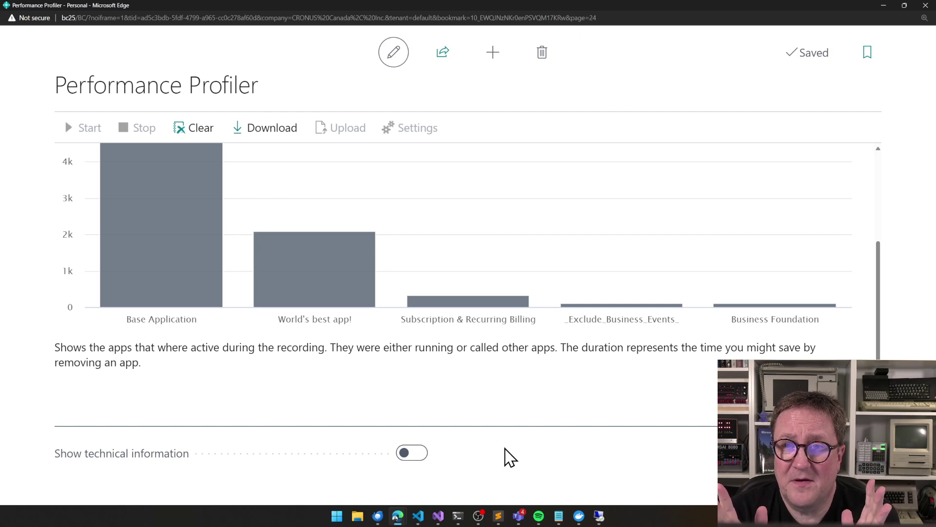
mouse_move(721, 300)
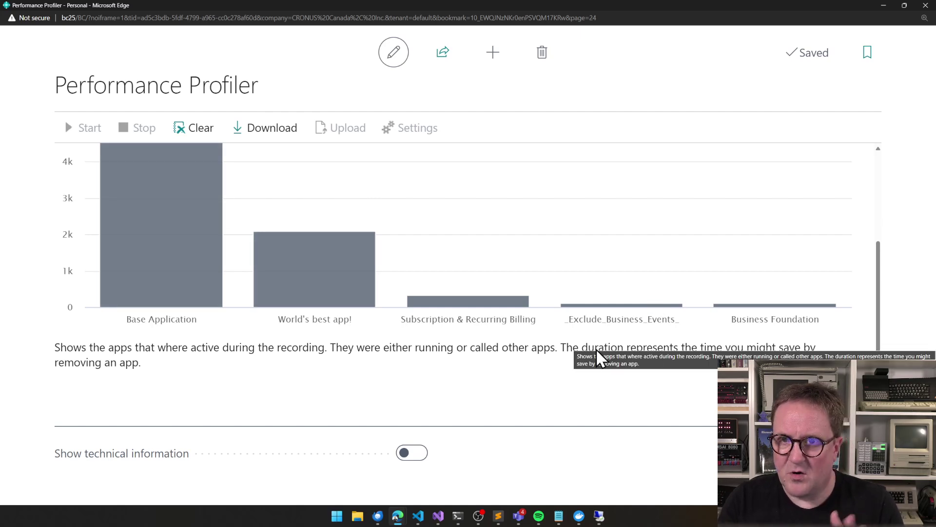
scroll(512, 330, up, 2)
scroll(512, 332, down, 2)
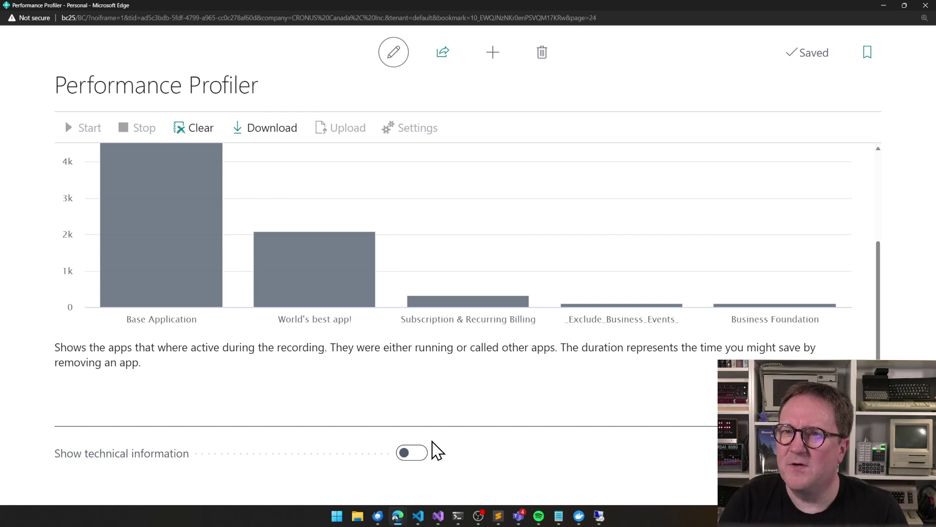
Show the technical information and examine how the Time Spent pie chart divides self-time among the apps.
click(410, 454)
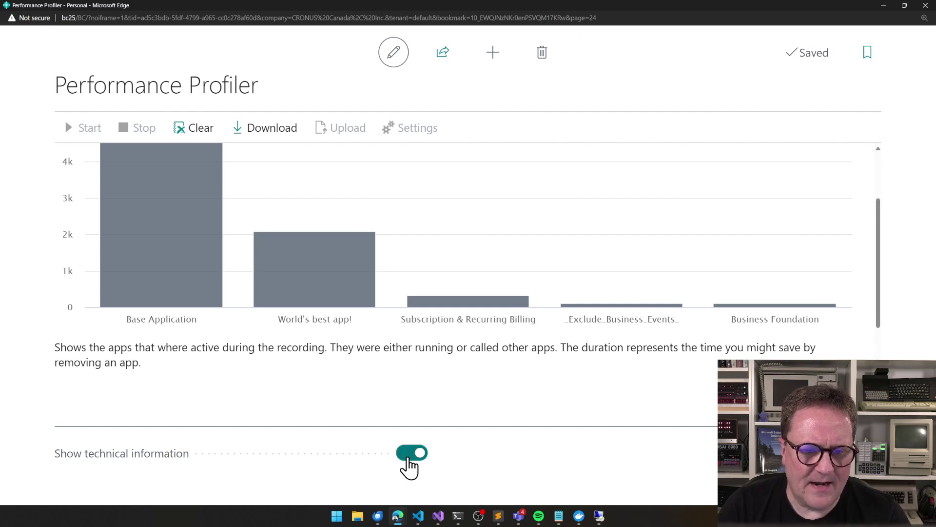
scroll(397, 459, down, 3)
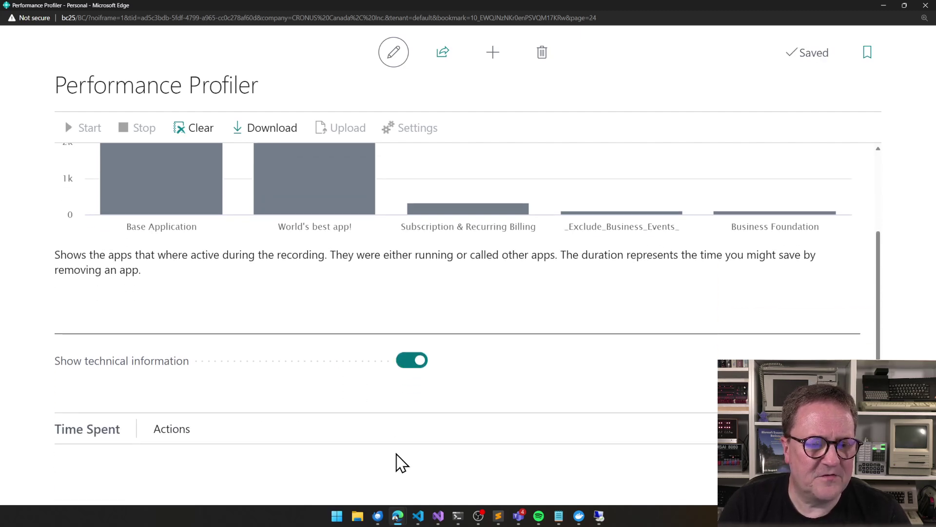
scroll(397, 462, down, 3)
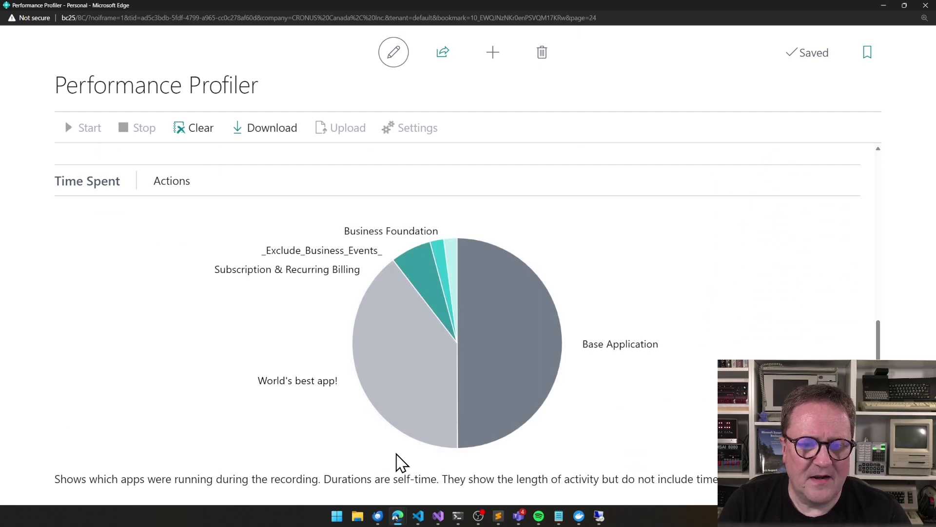
scroll(397, 462, up, 5)
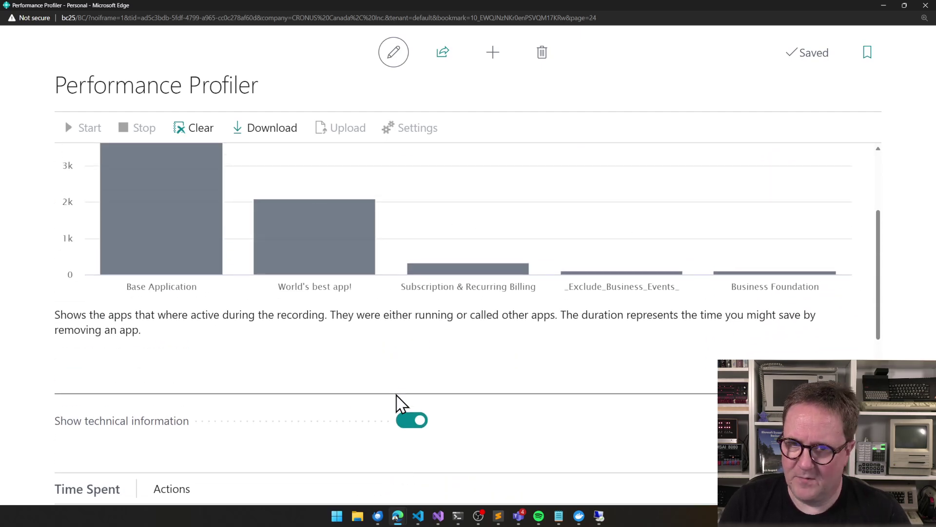
scroll(397, 403, down, 4)
scroll(397, 404, down, 2)
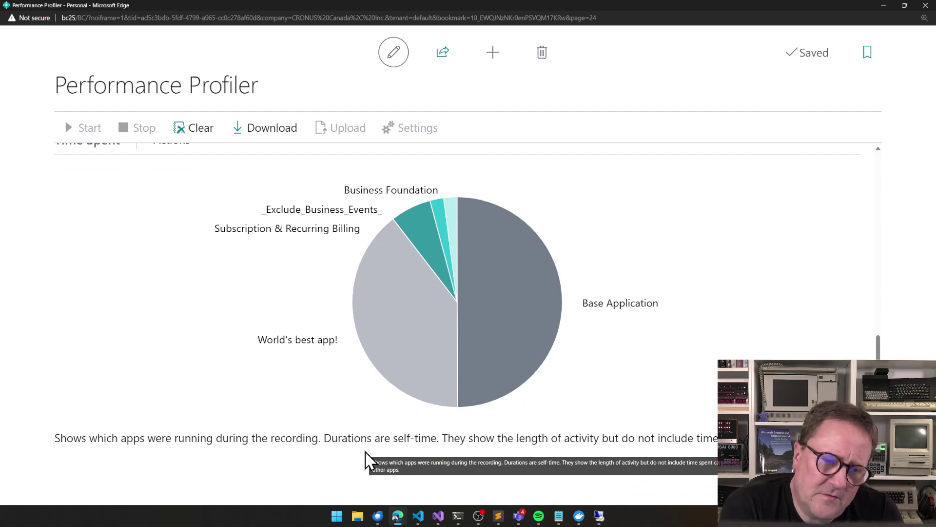
mouse_move(291, 352)
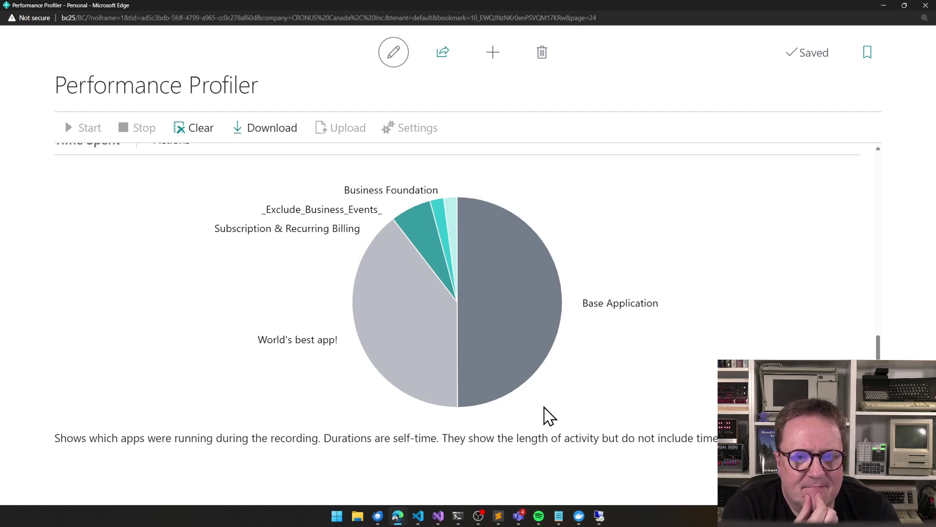
scroll(549, 416, down, 2)
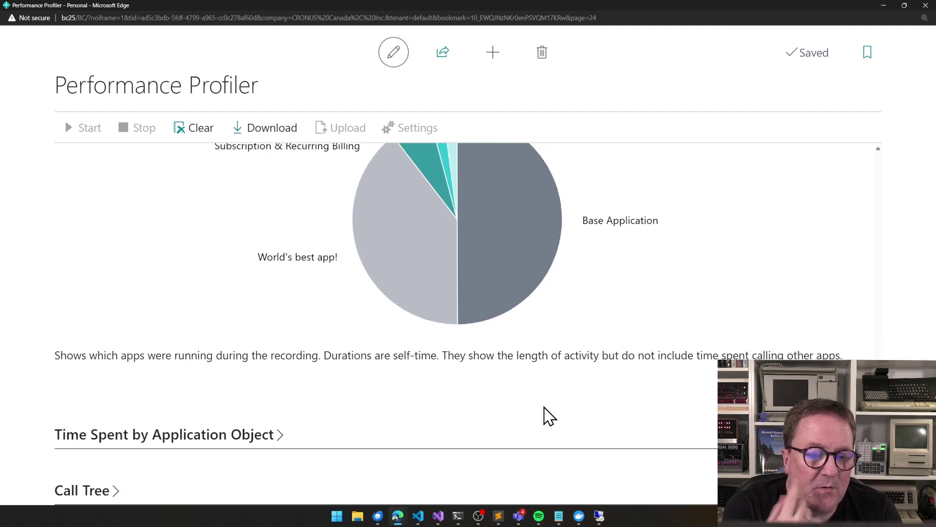
Expand Time Spent by Application Object and review the objects by time spent and the apps they belong to.
click(200, 442)
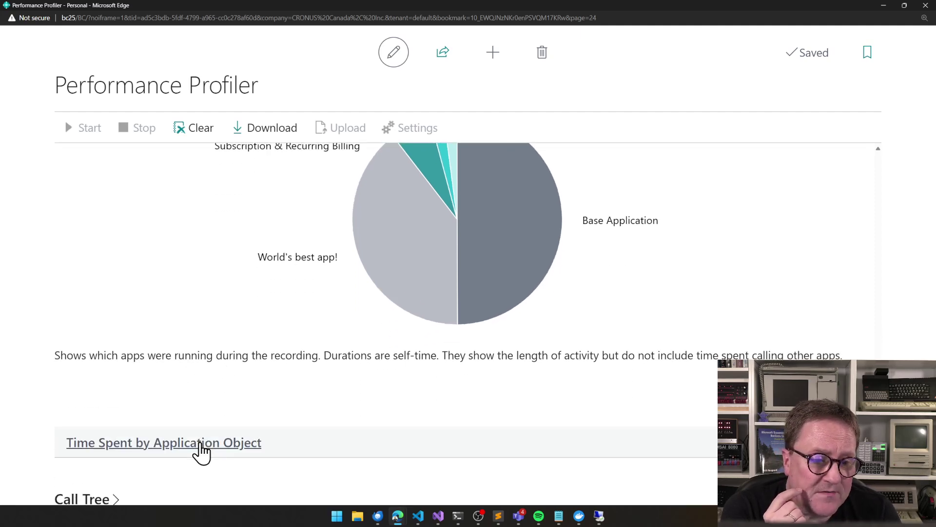
scroll(203, 449, down, 5)
scroll(203, 449, up, 3)
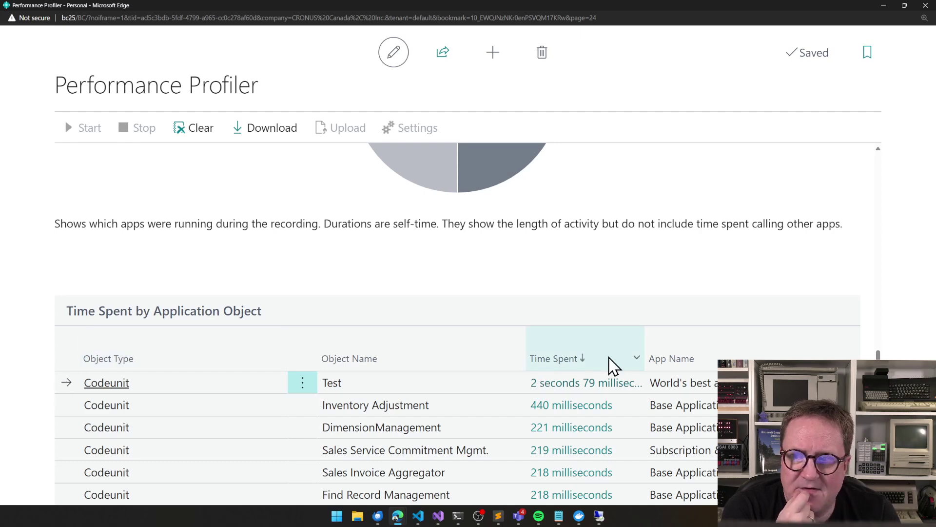
scroll(467, 323, down, 3)
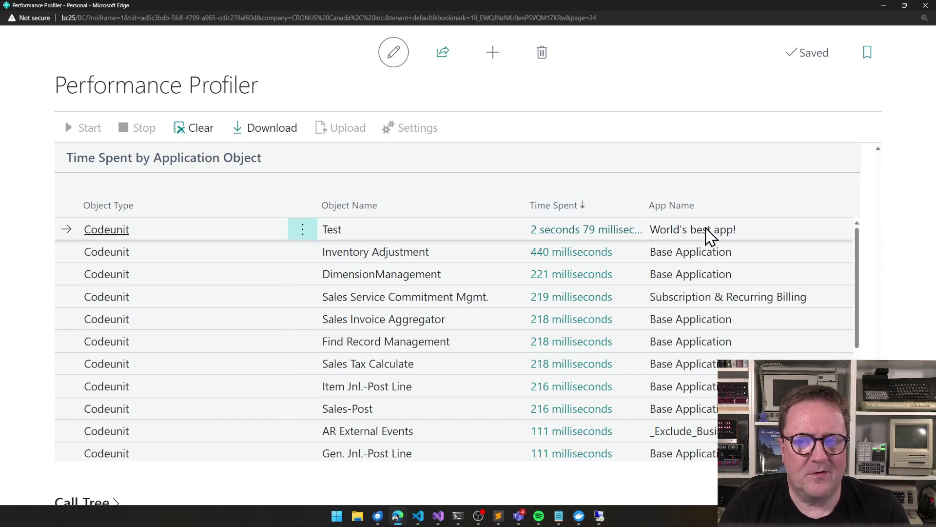
scroll(409, 418, down, 3)
scroll(409, 419, down, 1)
scroll(409, 418, down, 1)
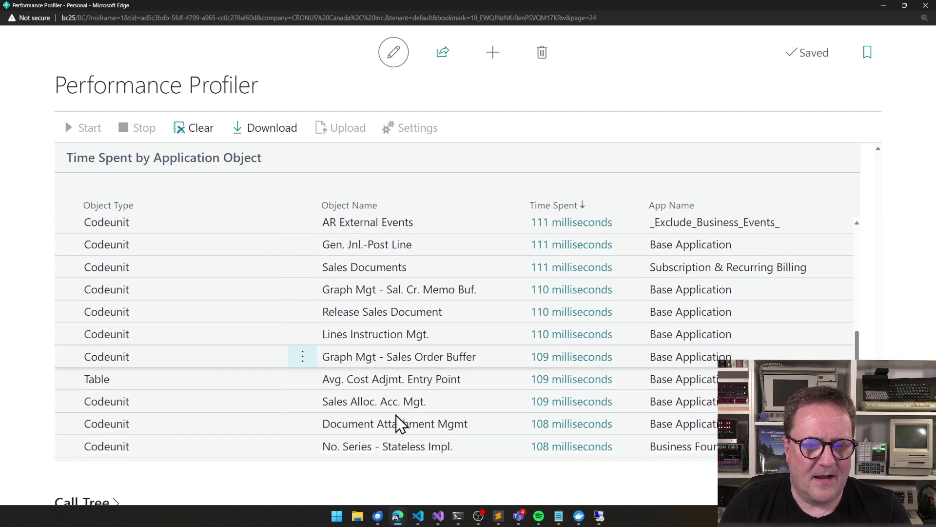
scroll(302, 470, down, 1)
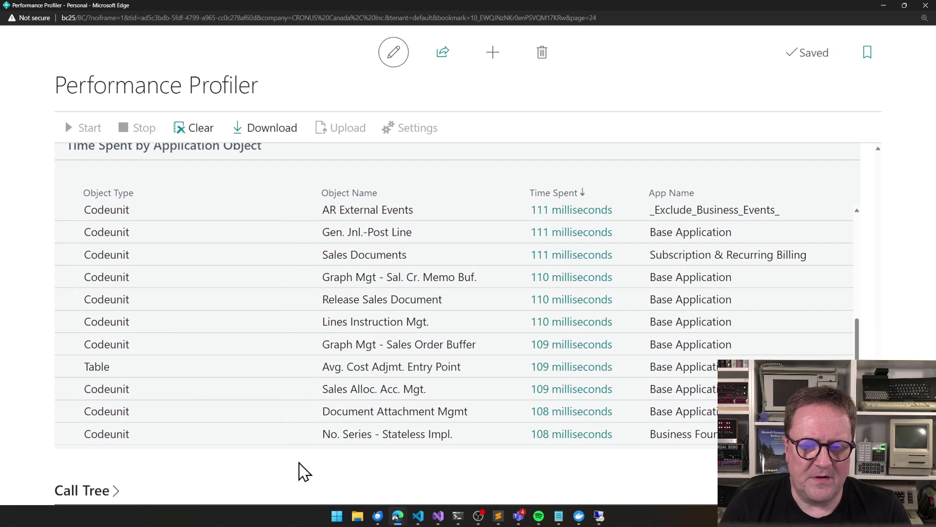
Expand the Call Tree and open the Post - OnAction, PostDocument and SendToPosting methods.
click(93, 493)
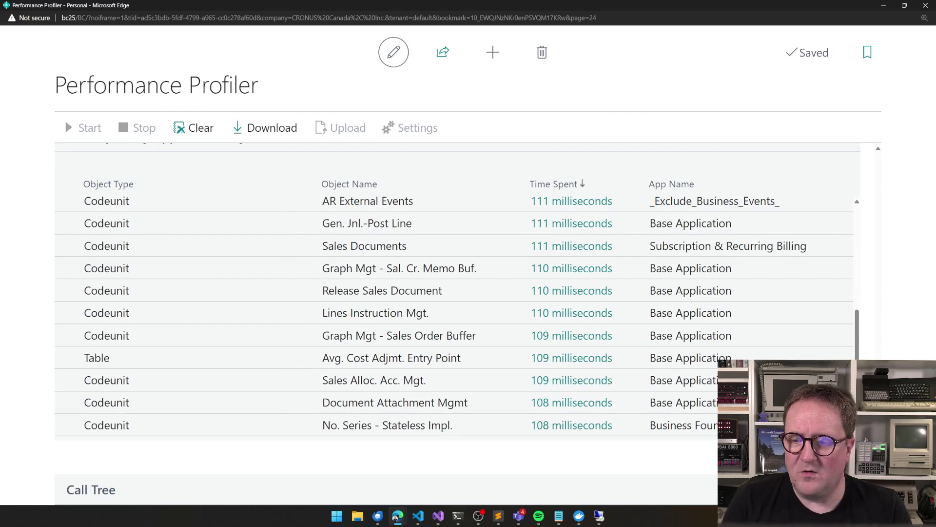
scroll(487, 390, down, 3)
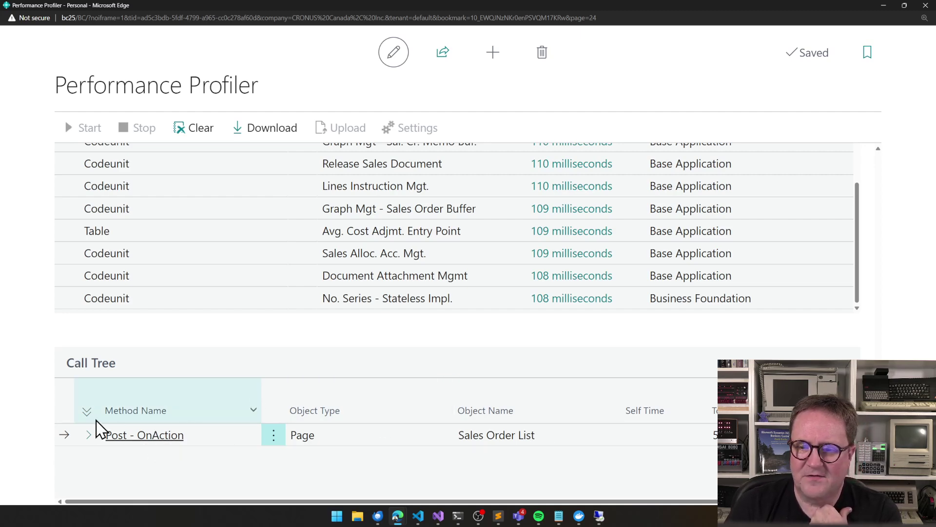
click(88, 435)
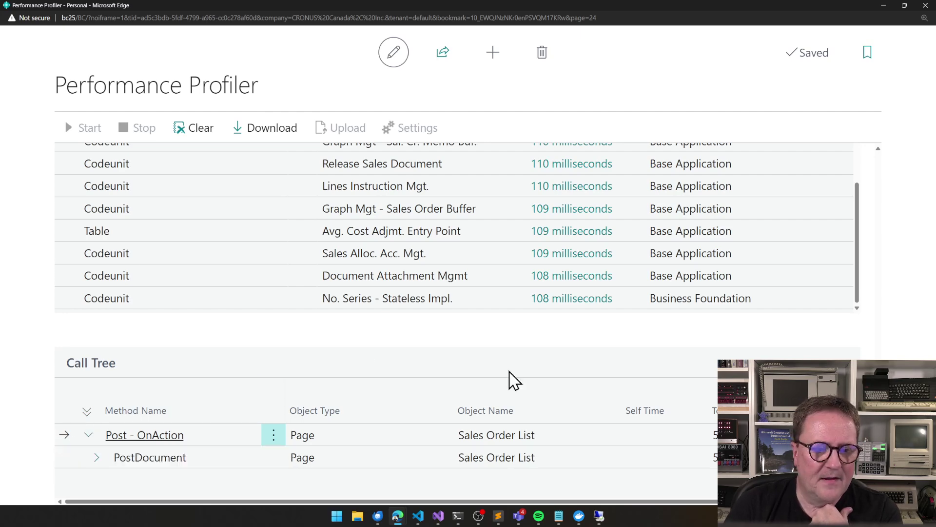
click(97, 460)
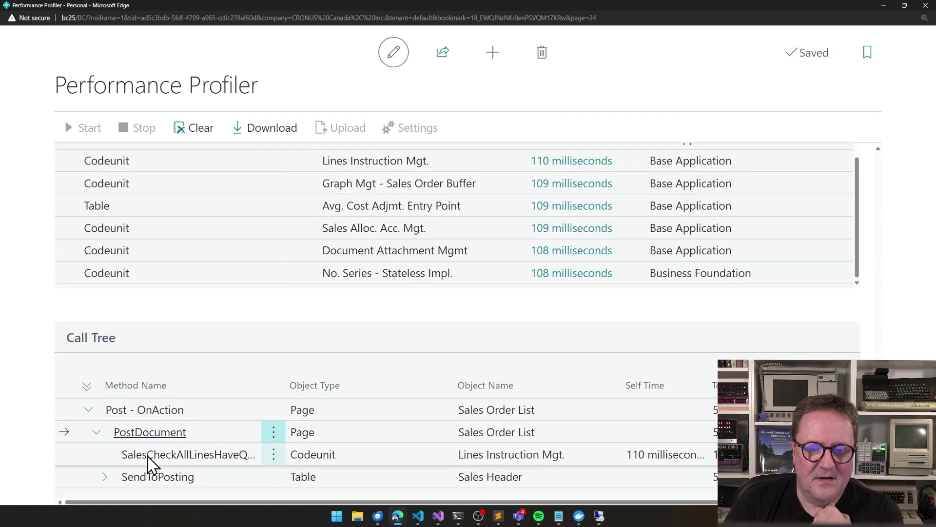
click(104, 477)
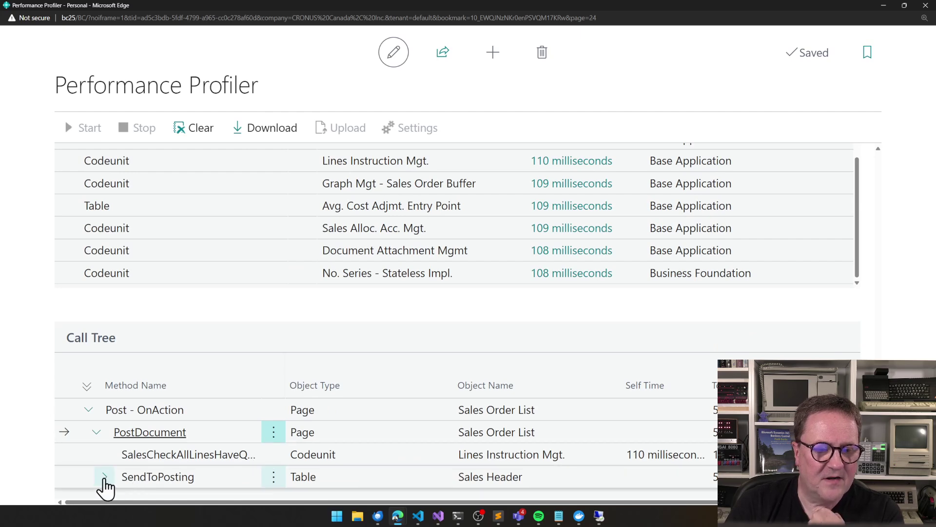
Expand the Call Tree from OnRun of Sales-Post (Yes/No) through RunSalesPost, RunWithCheck and ProcessPosting to ProcessPostingLinesCommitBehaviorIgnore.
click(111, 480)
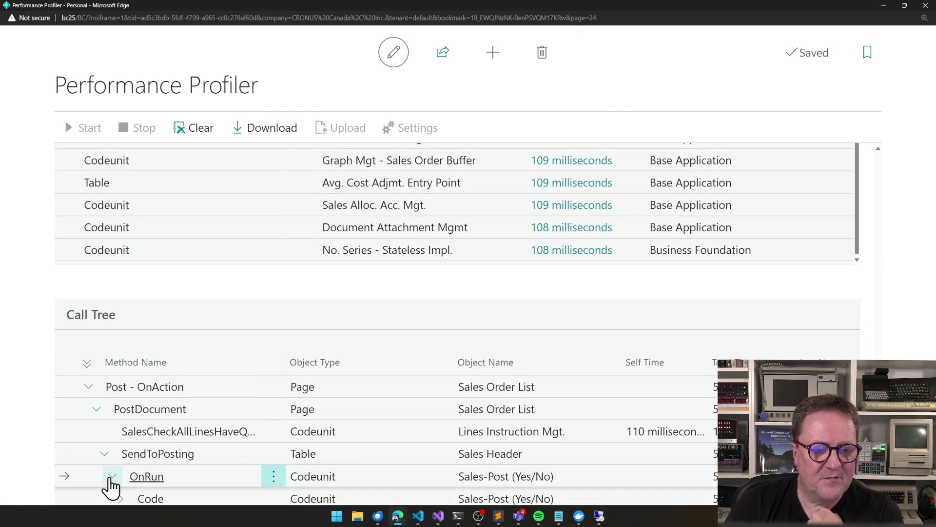
click(122, 479)
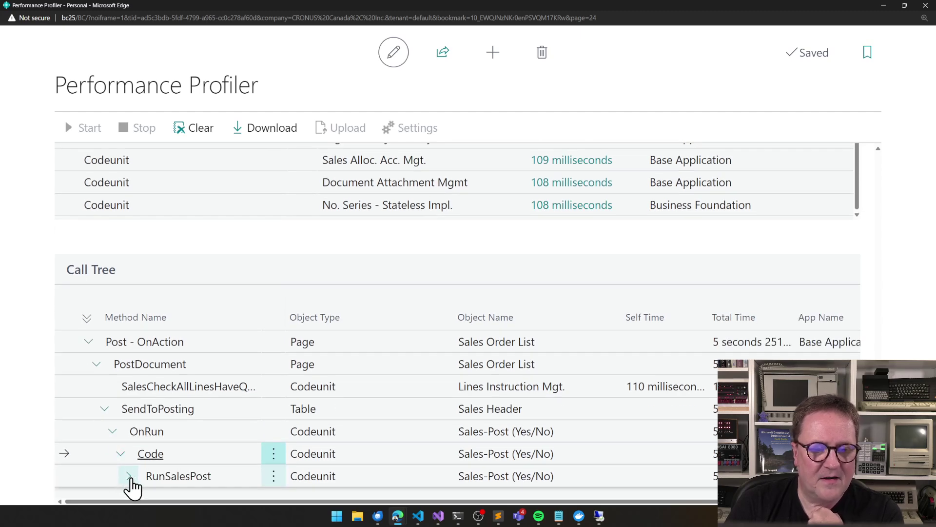
click(130, 479)
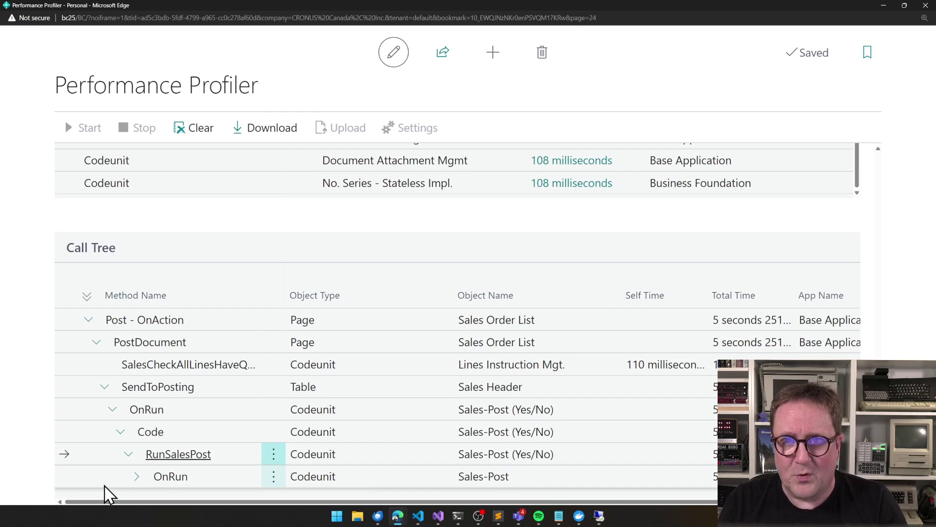
click(137, 476)
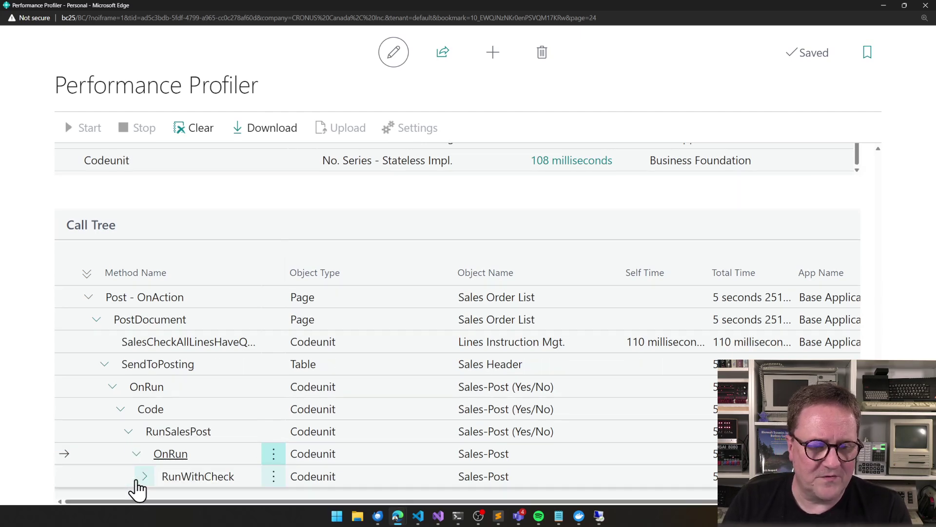
click(143, 481)
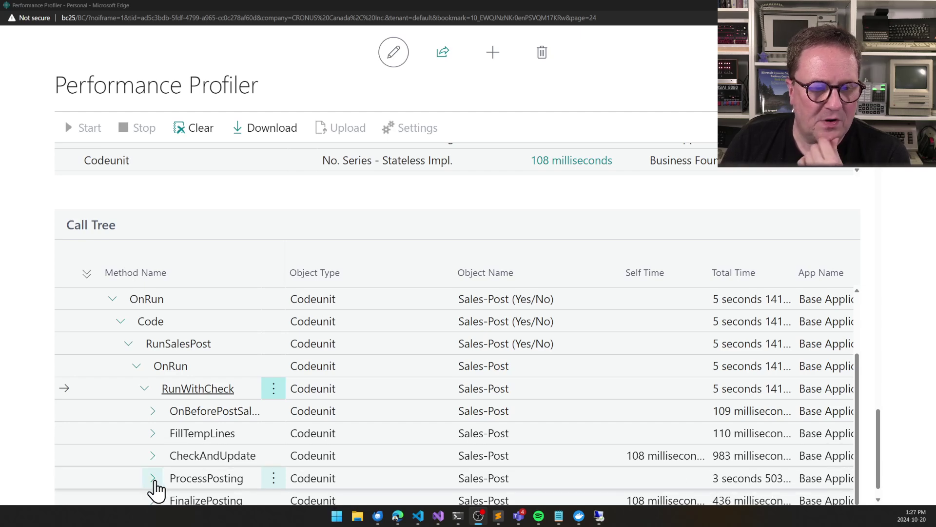
click(152, 479)
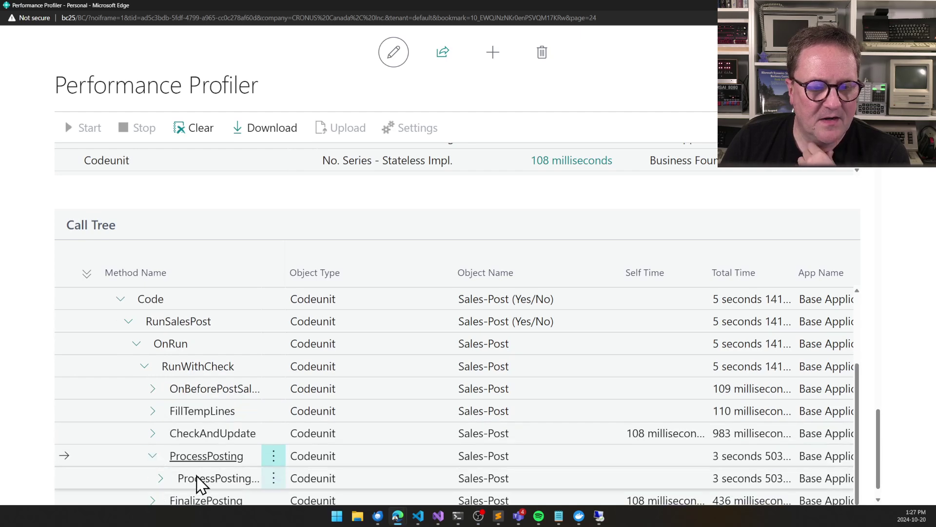
click(161, 479)
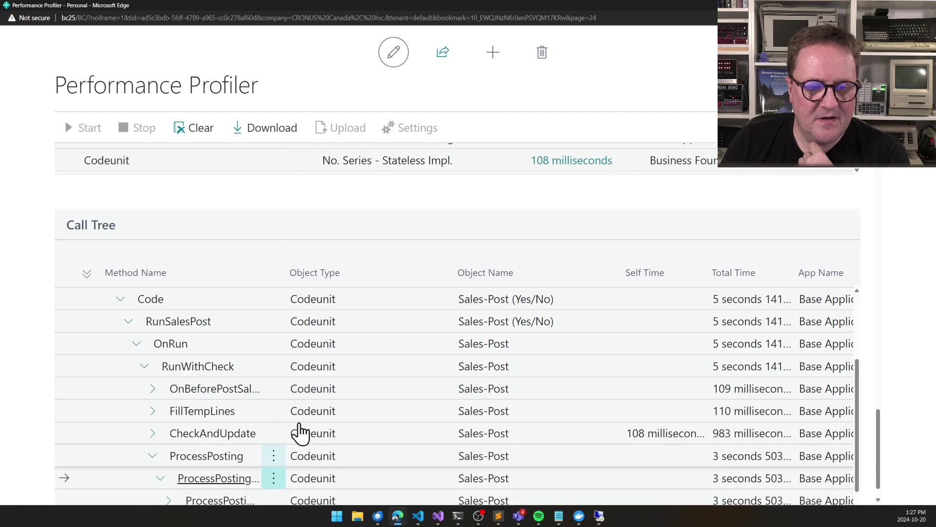
Widen the Call Tree's Method Name column to fit the full names and narrow the Object Name and Object Type columns.
drag(295, 255, 428, 257)
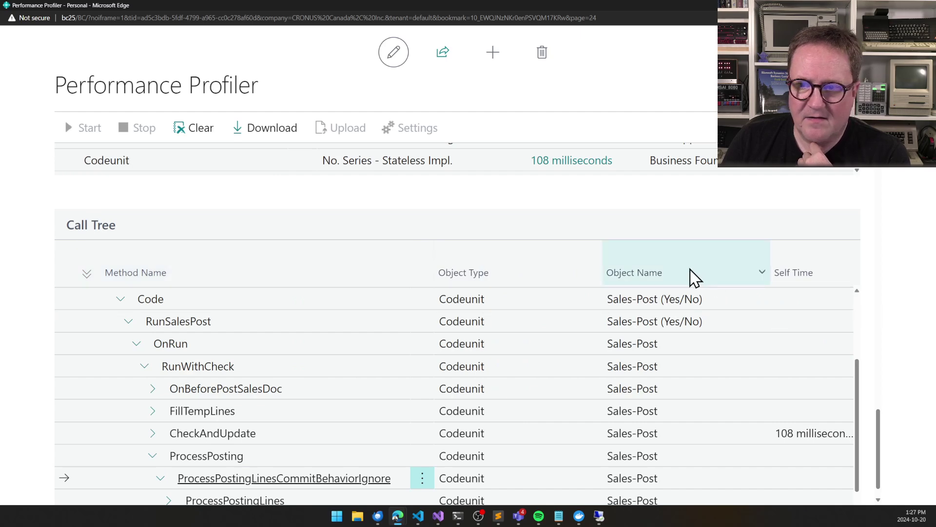
drag(769, 259, 705, 255)
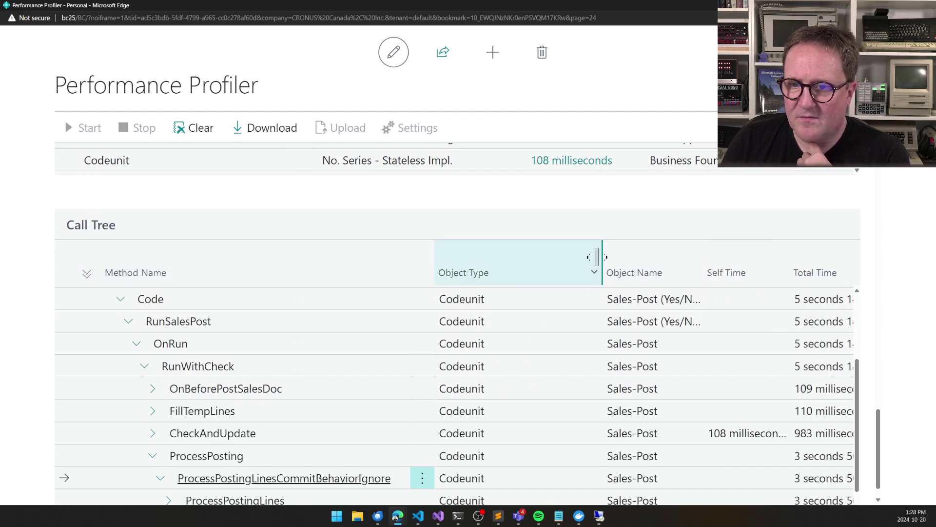
drag(603, 259, 501, 259)
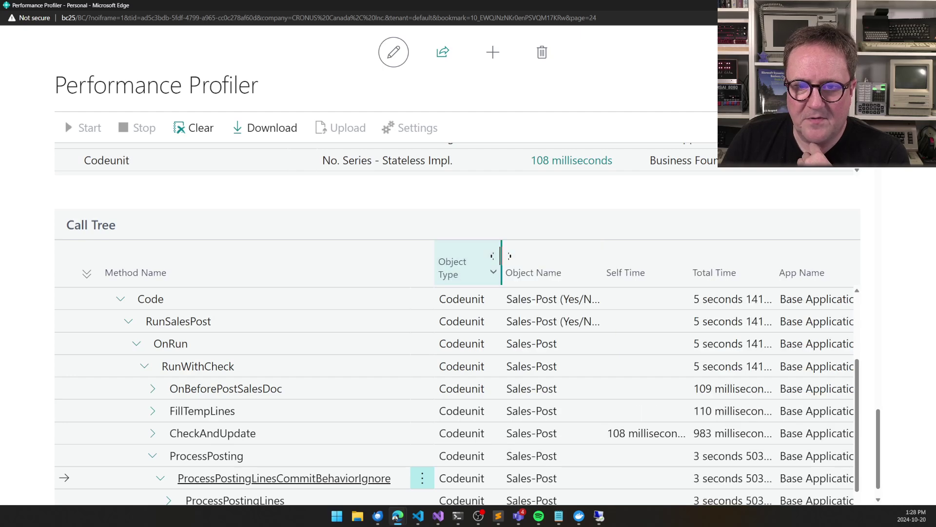
Expand ProcessPostingLines, PostSalesLine and OnPostSalesLineOnAfterRoundAmount in the Call Tree down to MyProcedure.
scroll(428, 439, down, 1)
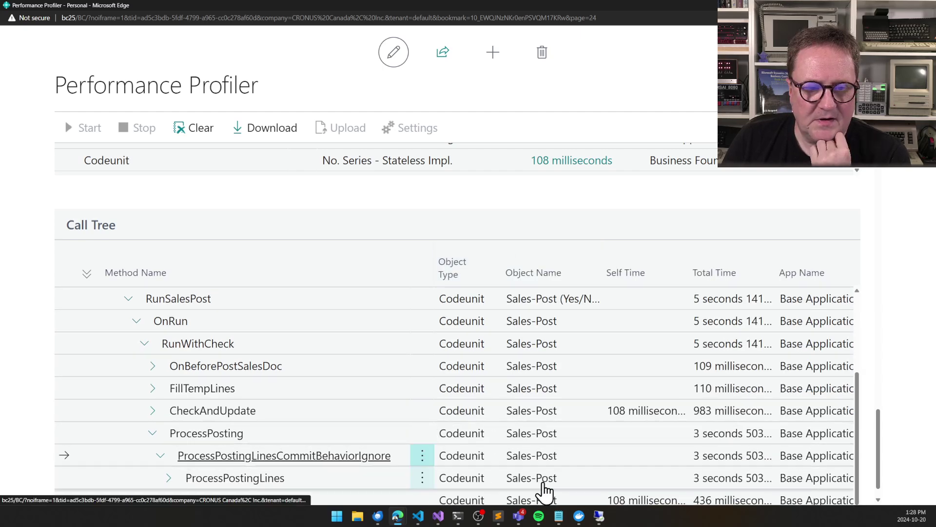
click(169, 479)
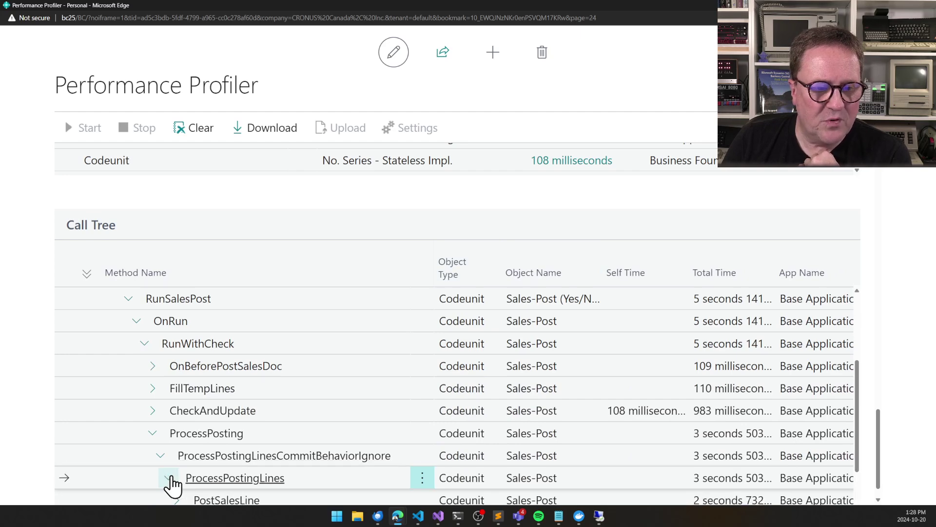
scroll(171, 484, down, 3)
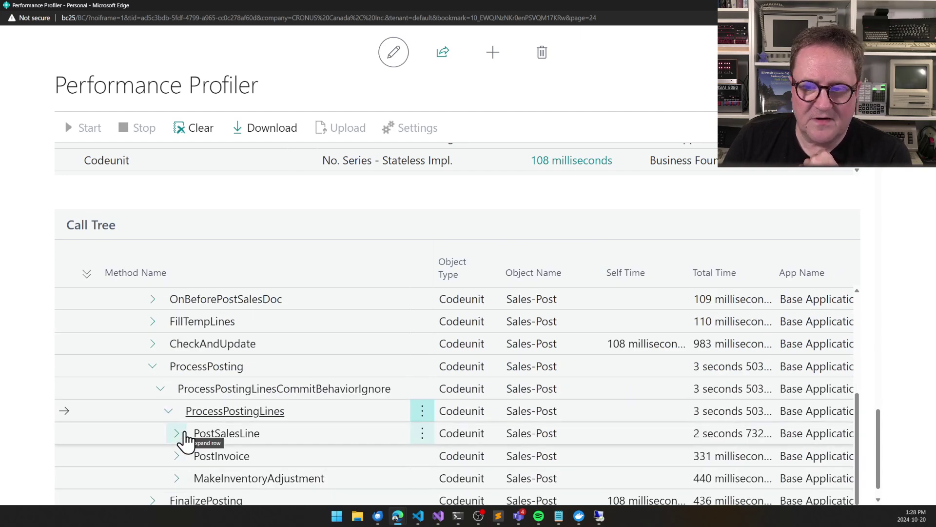
click(183, 434)
scroll(184, 439, down, 3)
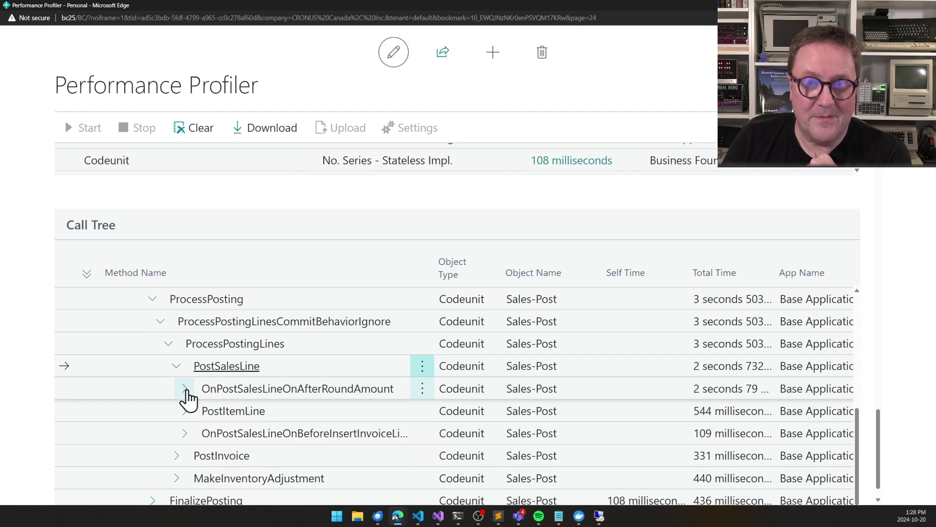
click(185, 388)
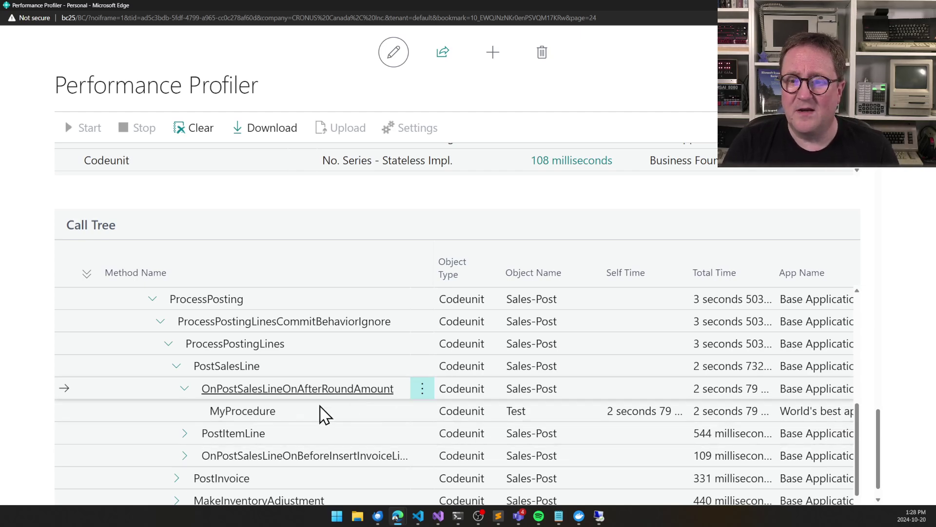
Review the call chain leading to MyProcedure and return to the Time Spent chart of the apps in the recording.
scroll(532, 387, up, 3)
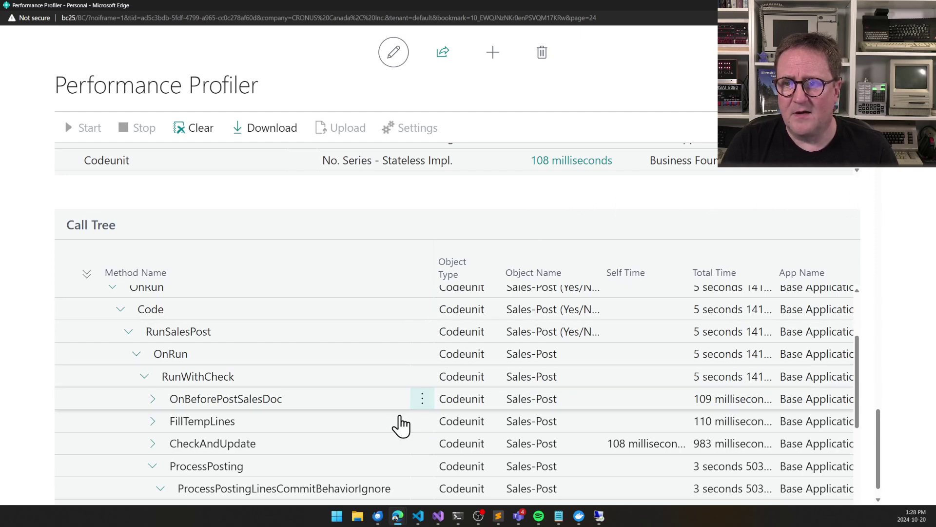
scroll(395, 435, down, 1)
scroll(217, 480, down, 1)
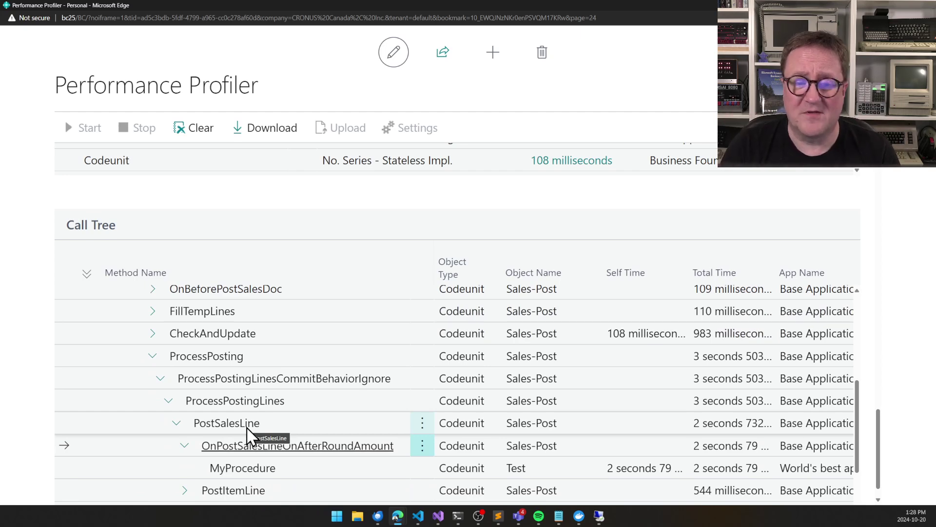
scroll(470, 247, up, 5)
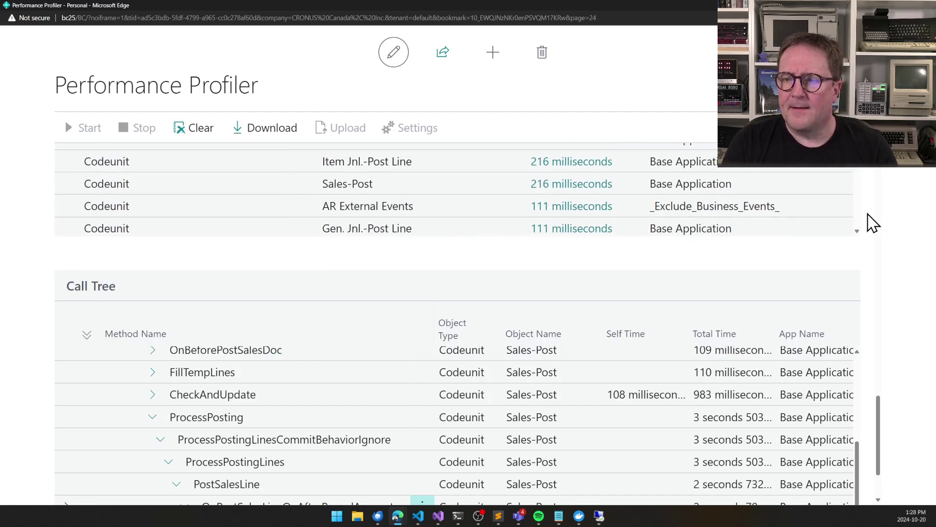
scroll(871, 223, up, 5)
scroll(870, 222, up, 6)
mouse_move(481, 312)
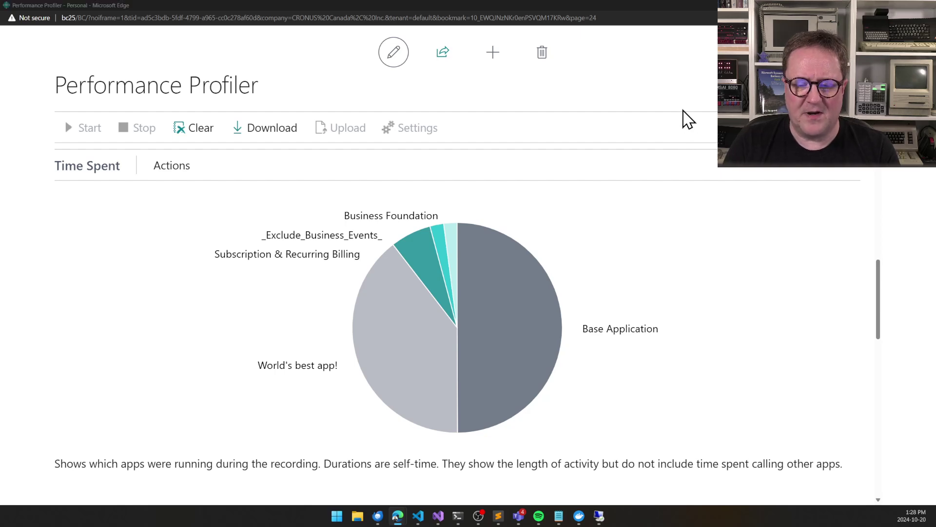
Switch to the Sales Orders window, search for "extension manage", open Extension Management and show the extensions as a List.
key(alt+Tab)
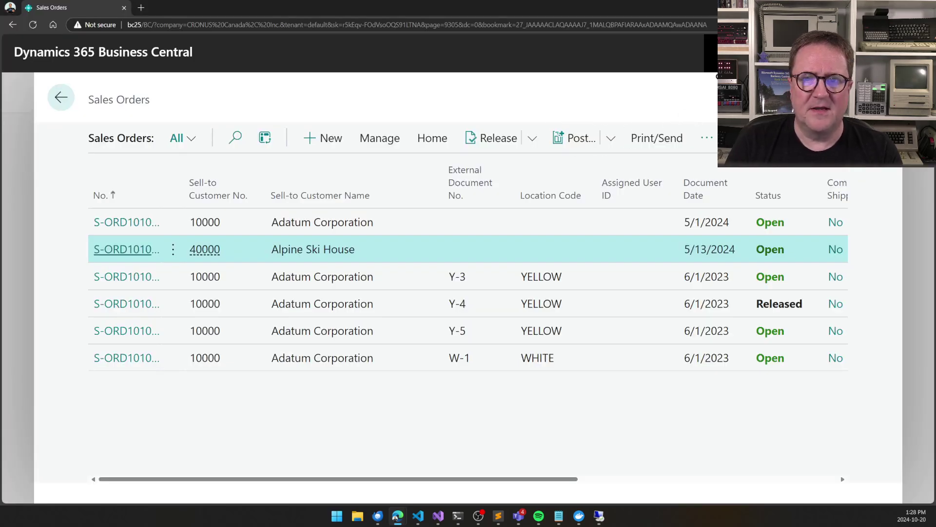
key(alt+q)
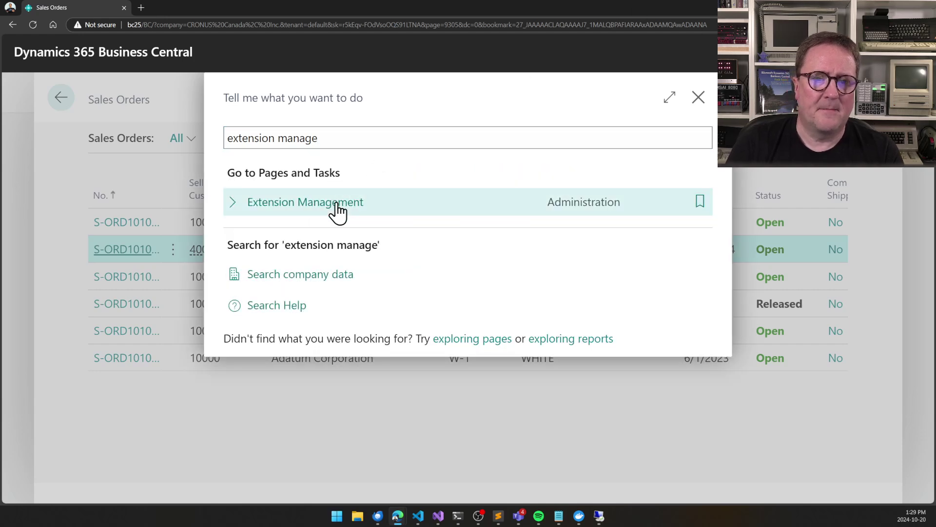
click(336, 204)
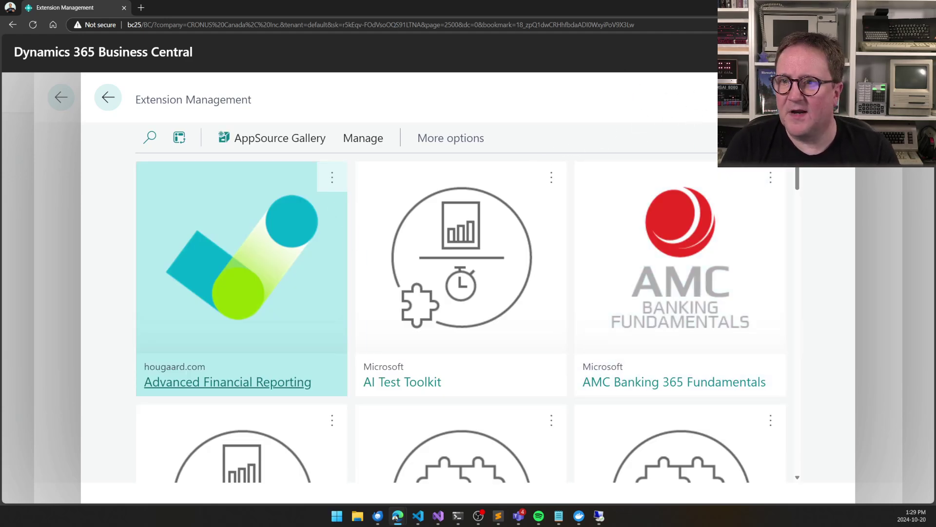
click(790, 138)
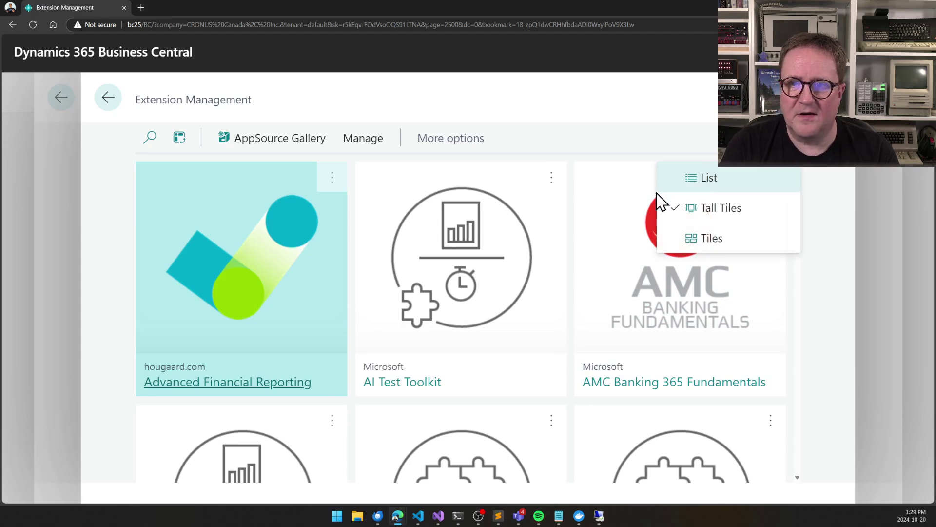
click(657, 191)
Locate World's best app! in the extension list and check its publisher.
scroll(420, 363, down, 10)
scroll(421, 363, down, 20)
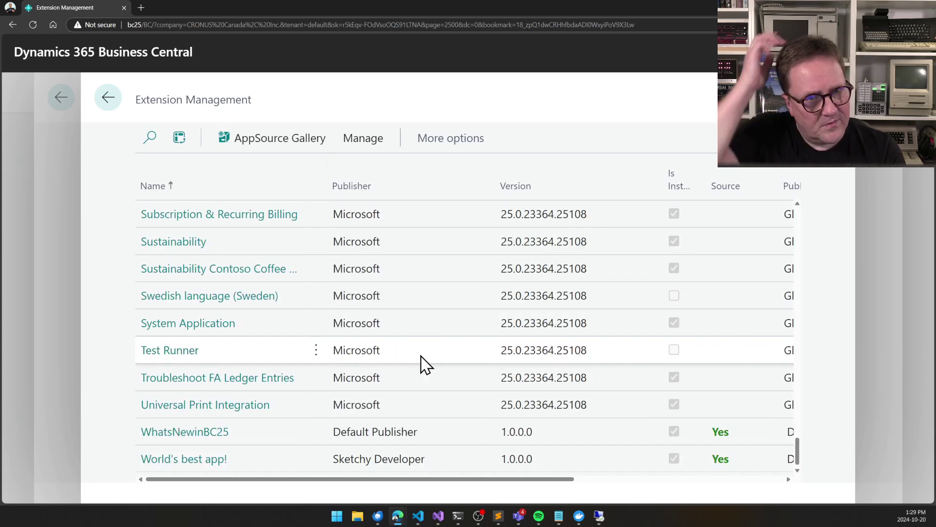
click(282, 461)
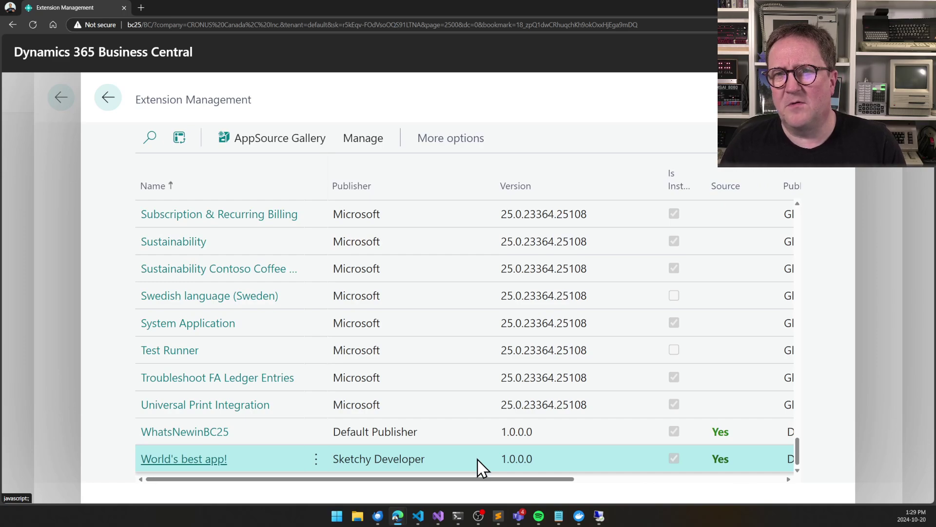
Return to the Performance Profiler and download the recorded performance profile.
key(alt+Tab)
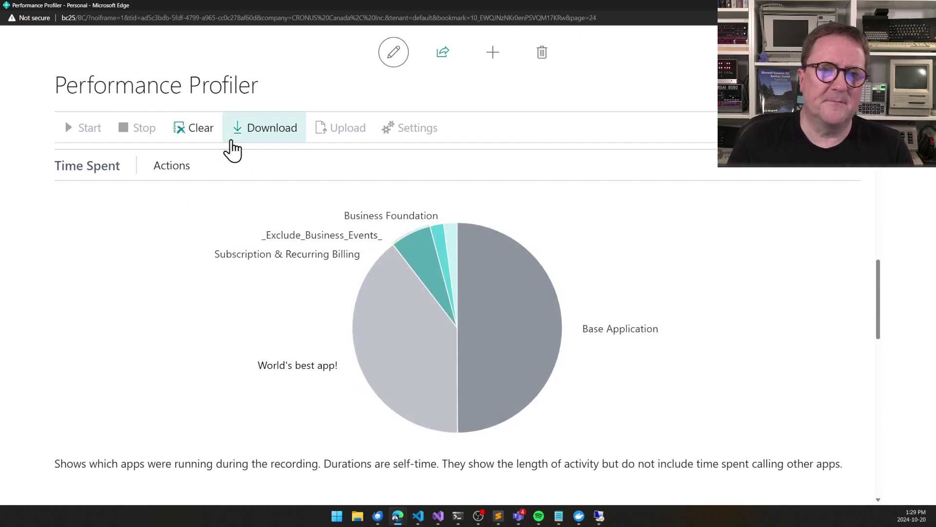
click(266, 131)
click(541, 305)
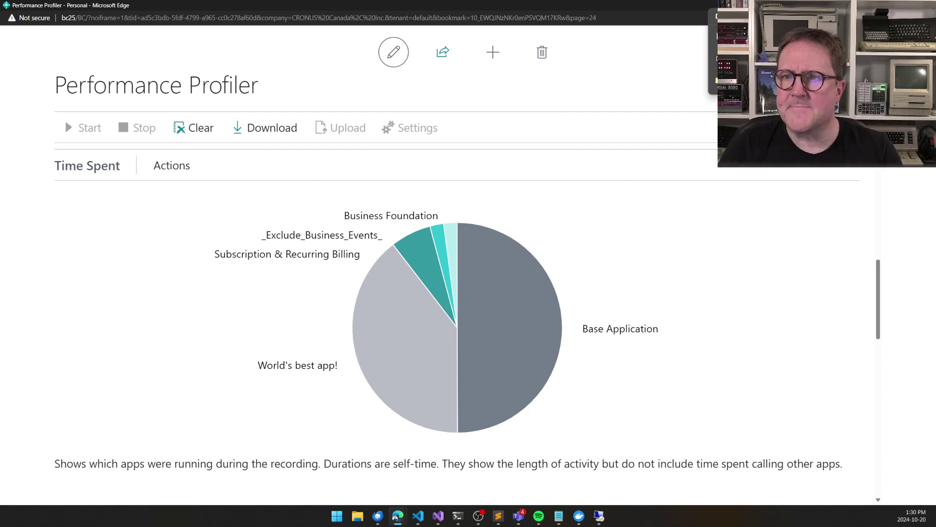
Switch to the ALProject15 project in Visual Studio Code and maximize its window.
key(alt+Tab)
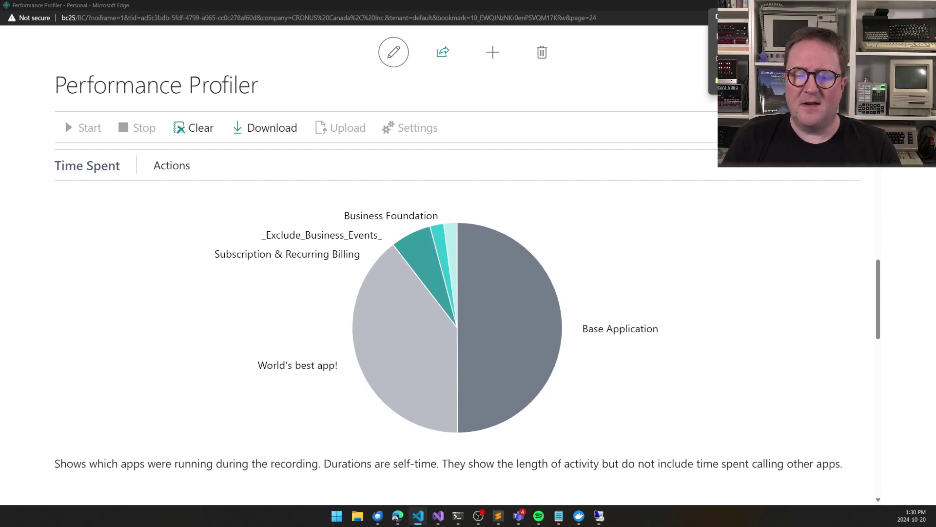
key(alt+Tab)
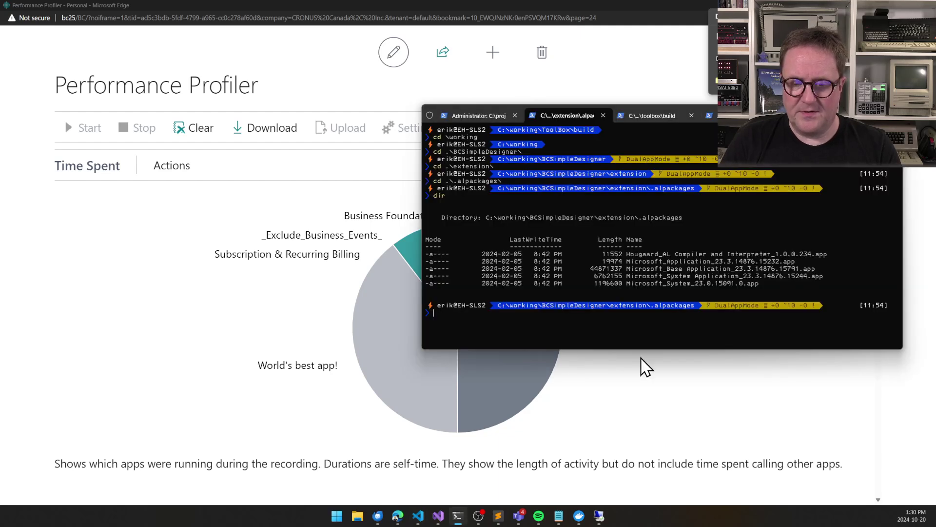
key(alt+Tab)
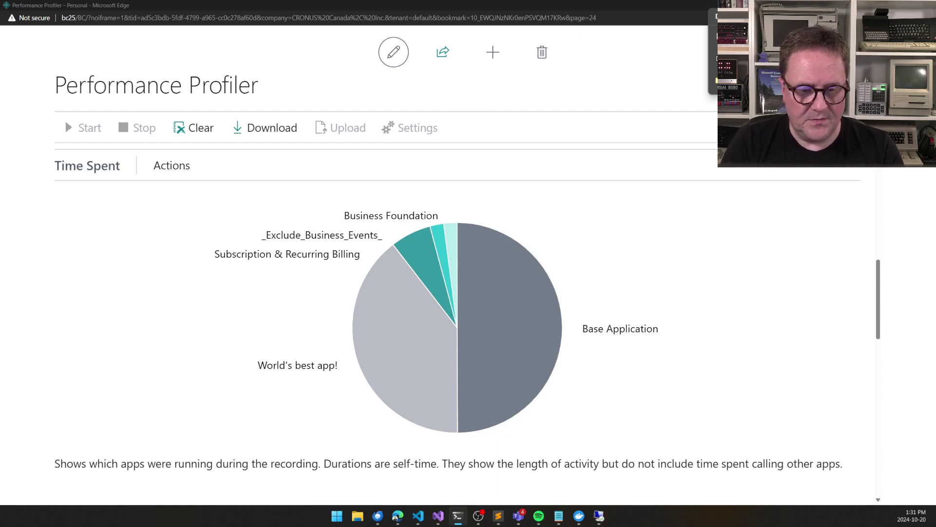
key(alt+Tab)
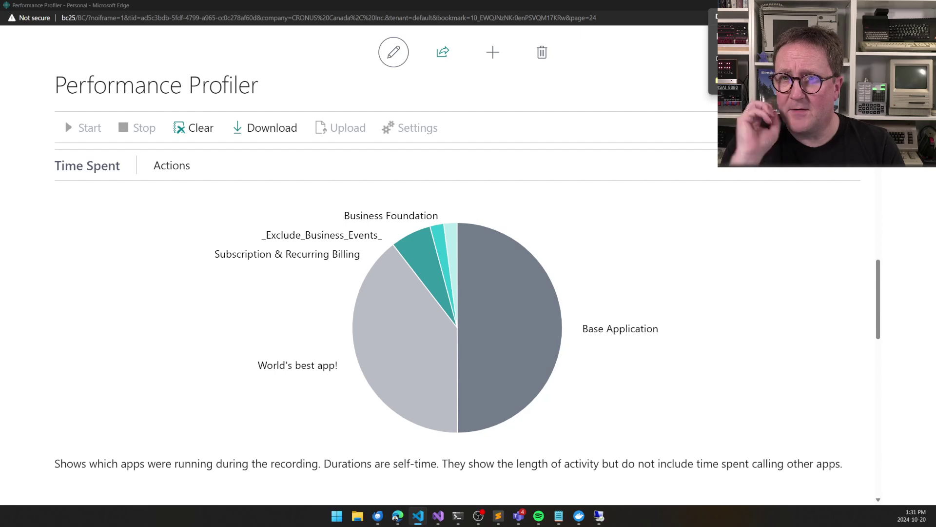
drag(935, 273, 558, 125)
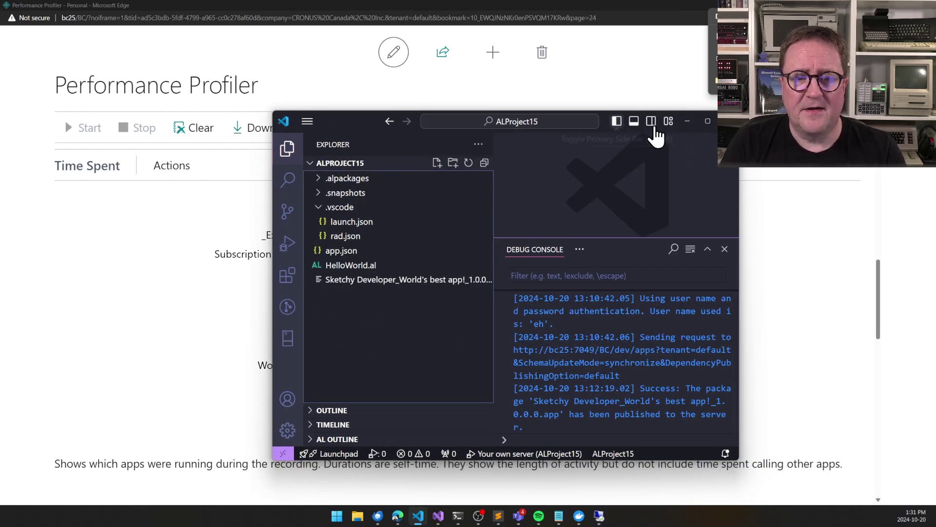
click(708, 121)
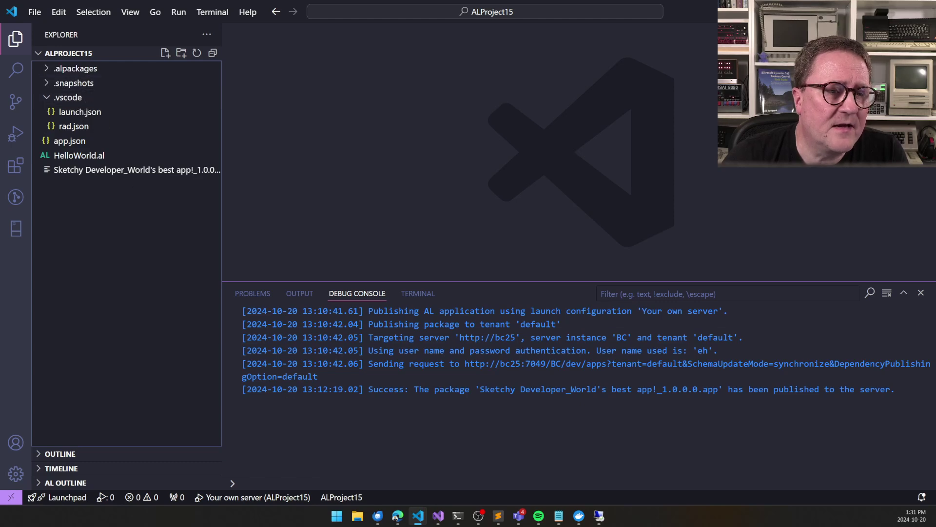
Add PerformanceProfile_Session92.alcpuprofile from the Downloads folder to the project's .snapshots folder and open it.
key(super+7)
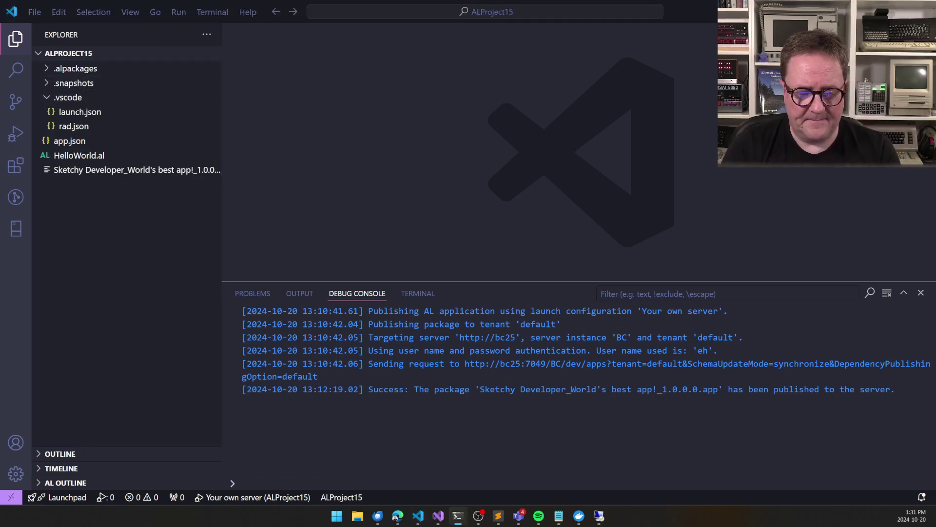
key(super+e)
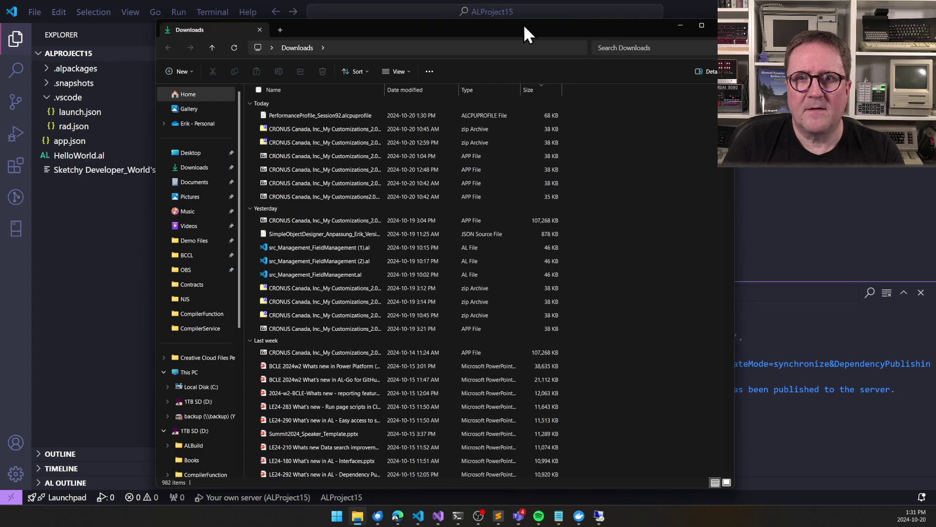
key(super+Down)
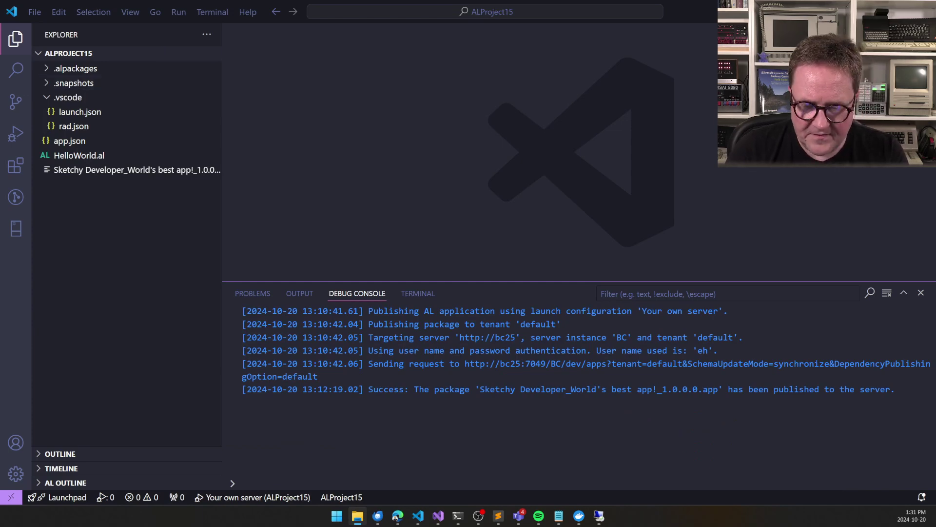
drag(397, 522, 101, 84)
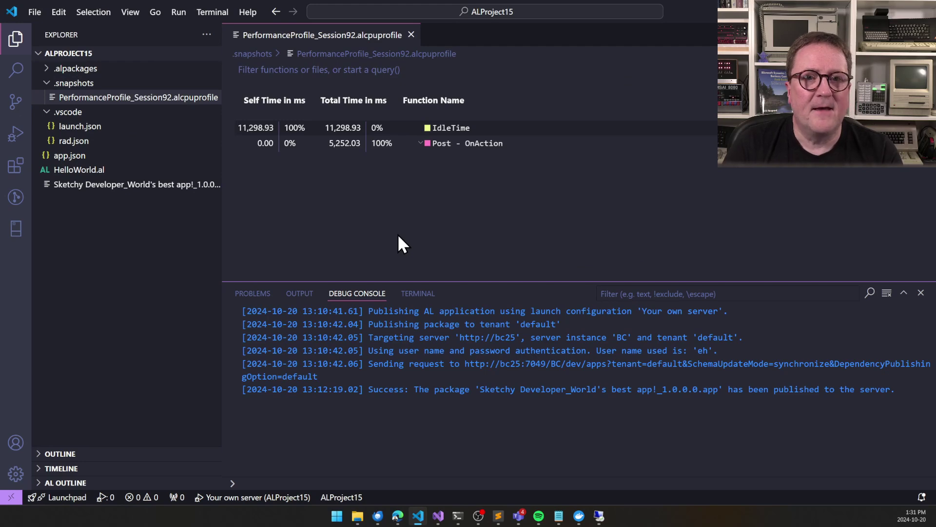
Make room for the profile by hiding the debug console and narrowing the file explorer, and expand Post - OnAction and PostDocument.
key(ctrl+j)
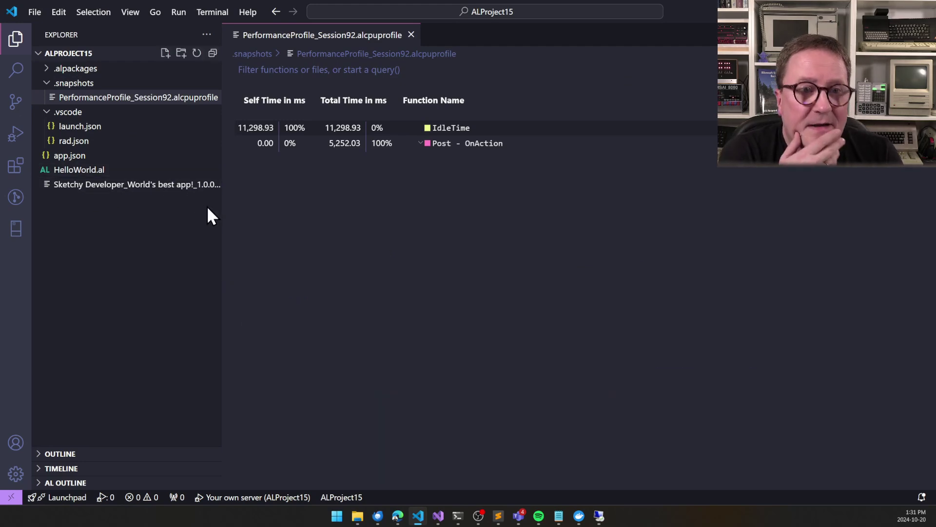
drag(221, 218, 120, 235)
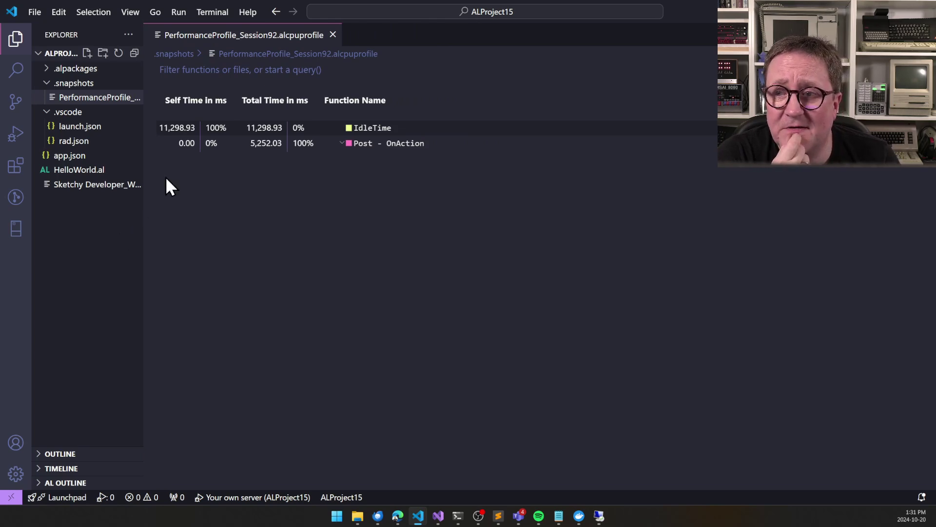
click(342, 144)
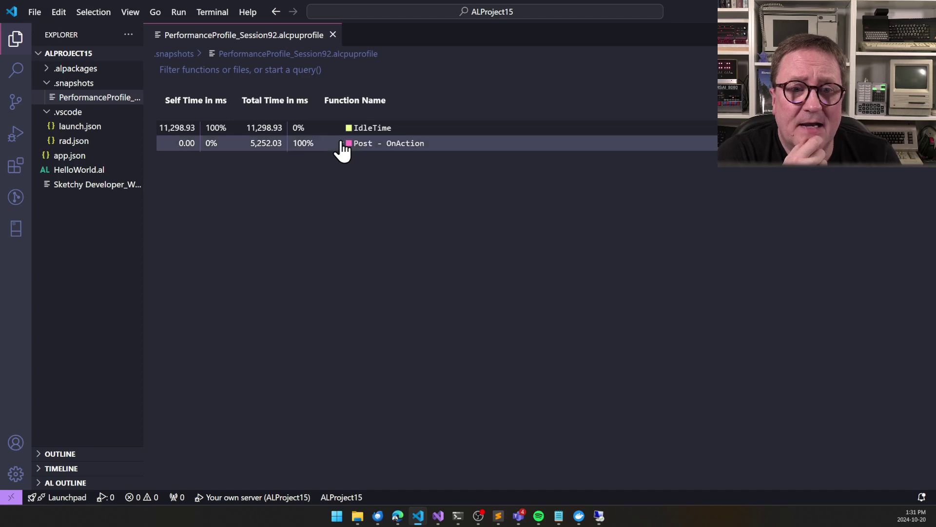
click(343, 145)
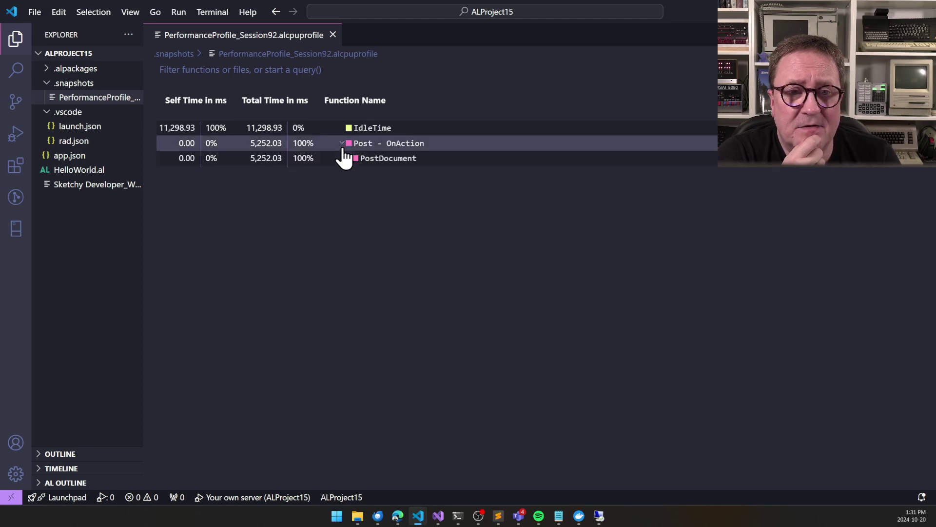
click(348, 158)
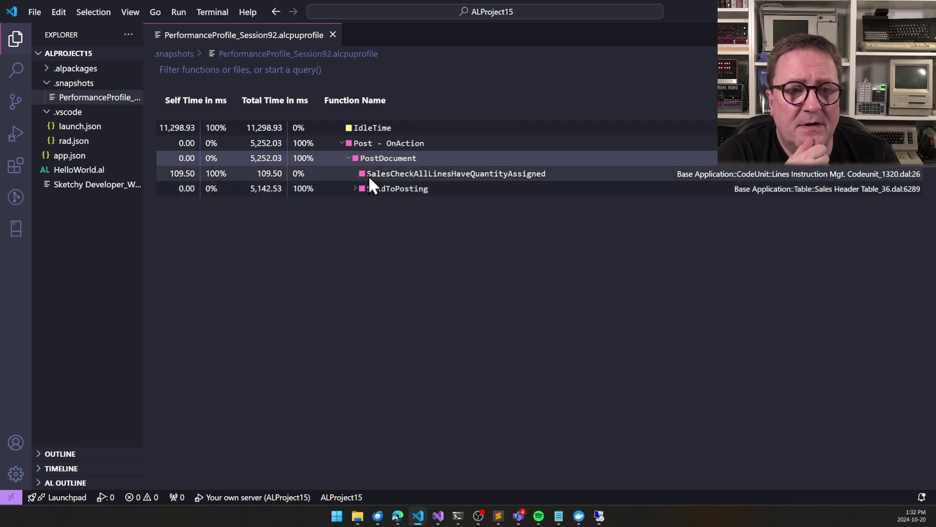
Expand SendToPosting, OnRun, Code and RunSalesPost in the profile's function tree.
click(354, 190)
click(361, 204)
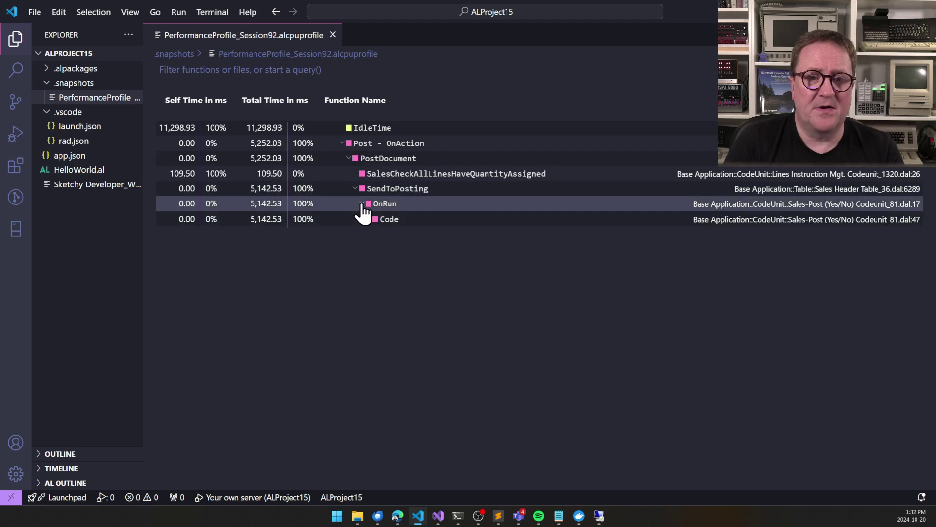
click(369, 219)
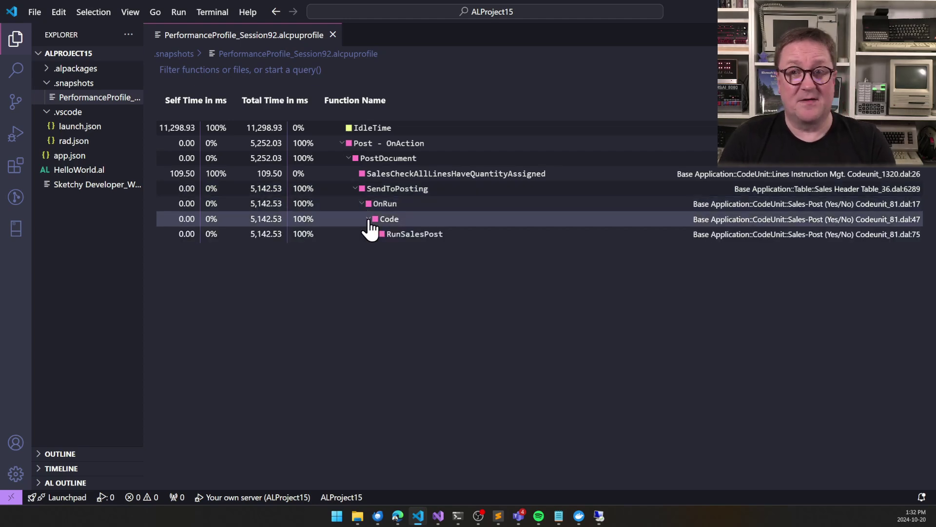
click(378, 235)
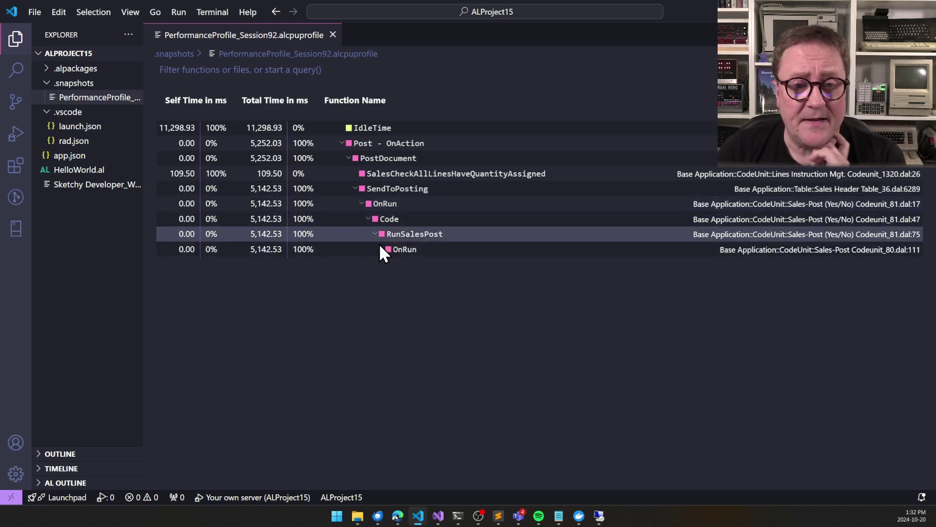
Expand the profile's function tree from OnRun through RunWithCheck, ProcessPosting, ProcessPostingLines and PostSalesLine down to OnPostSalesLineOnAfterRoundAmount.
click(382, 253)
click(387, 263)
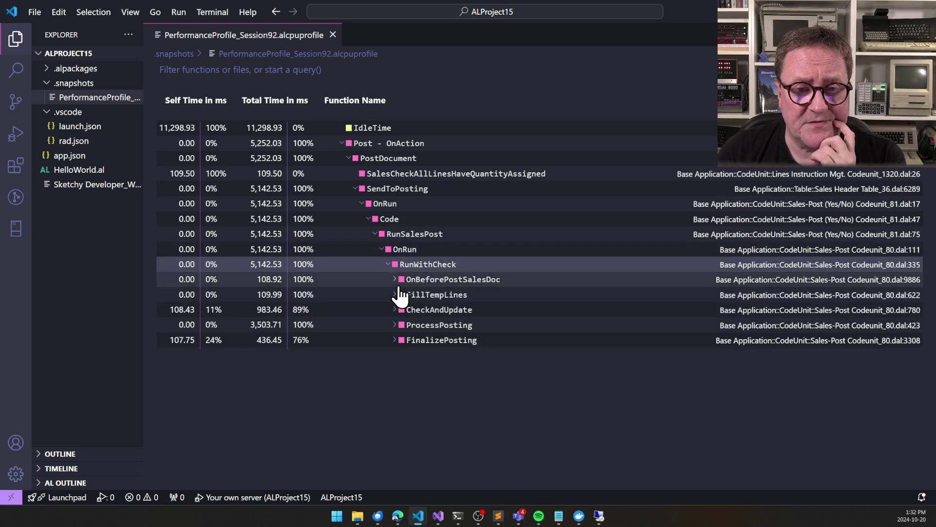
click(396, 324)
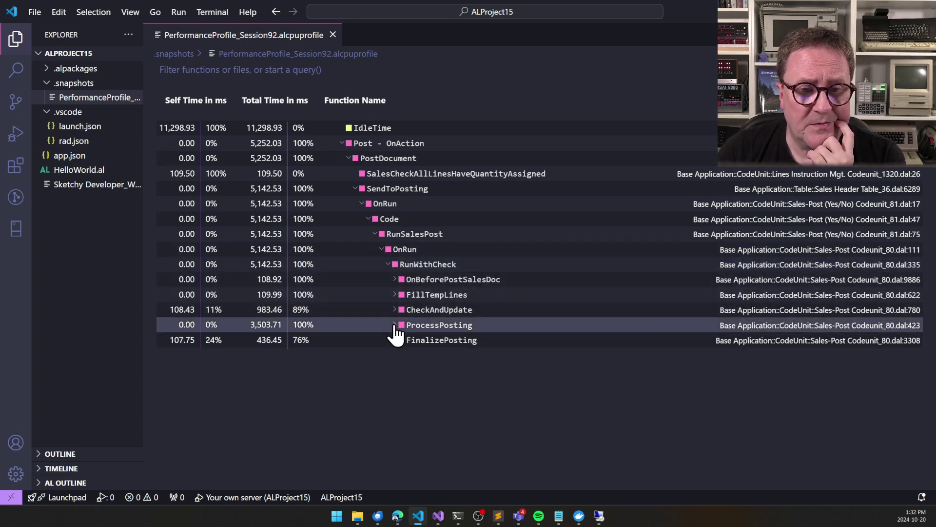
click(401, 340)
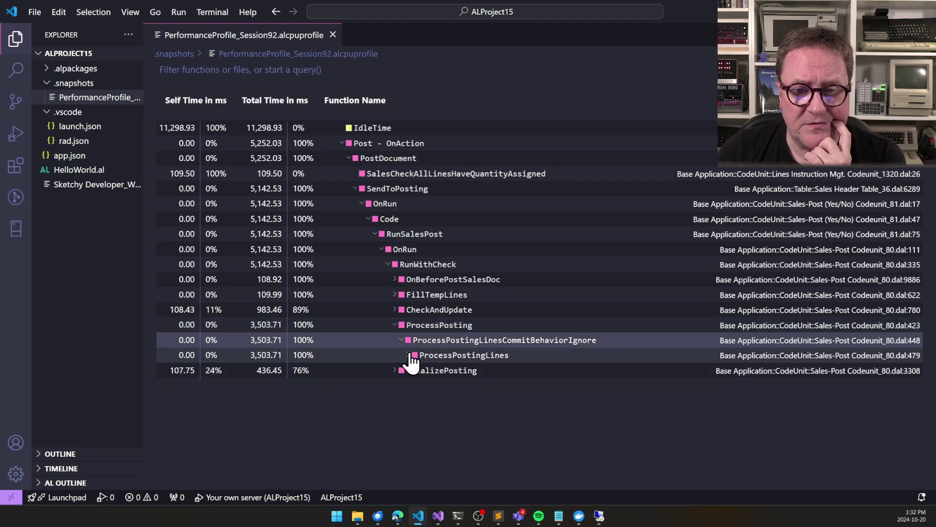
click(407, 356)
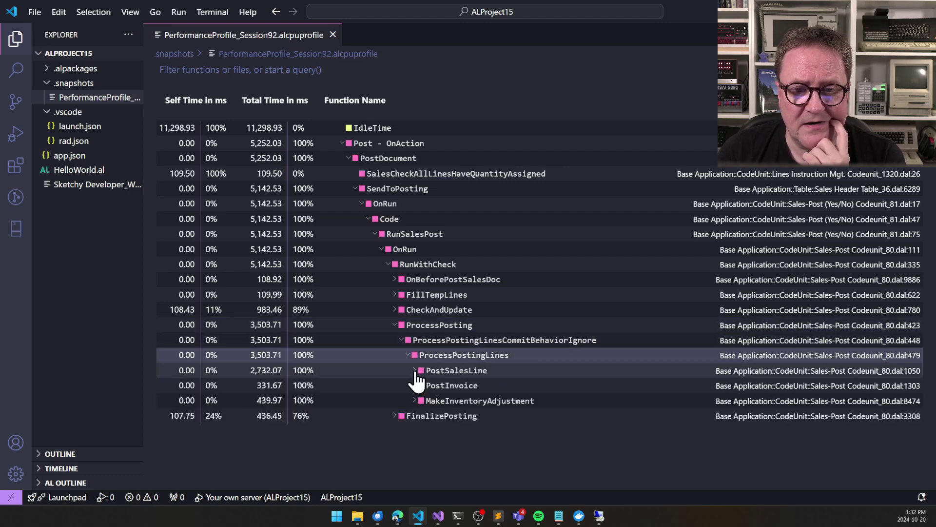
click(415, 371)
click(422, 386)
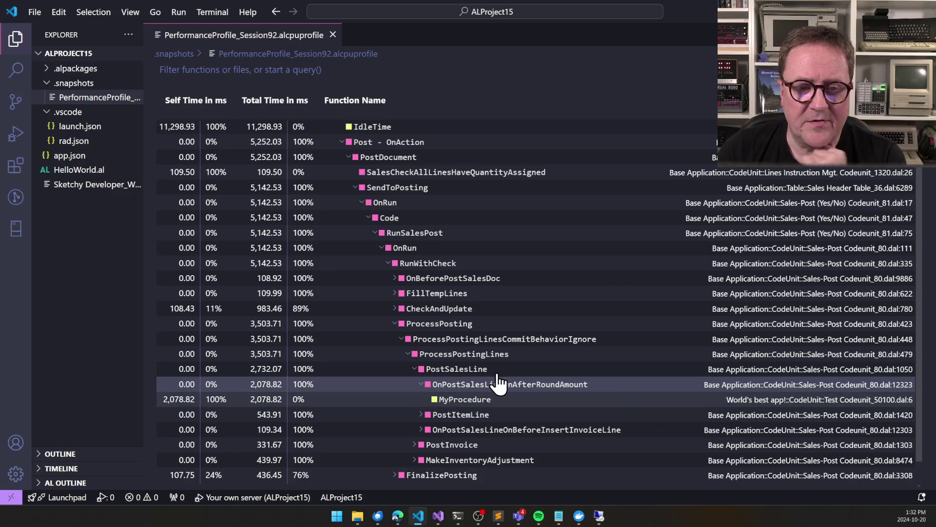
Copy the function name MyProcedure from the profile's function tree.
double_click(451, 399)
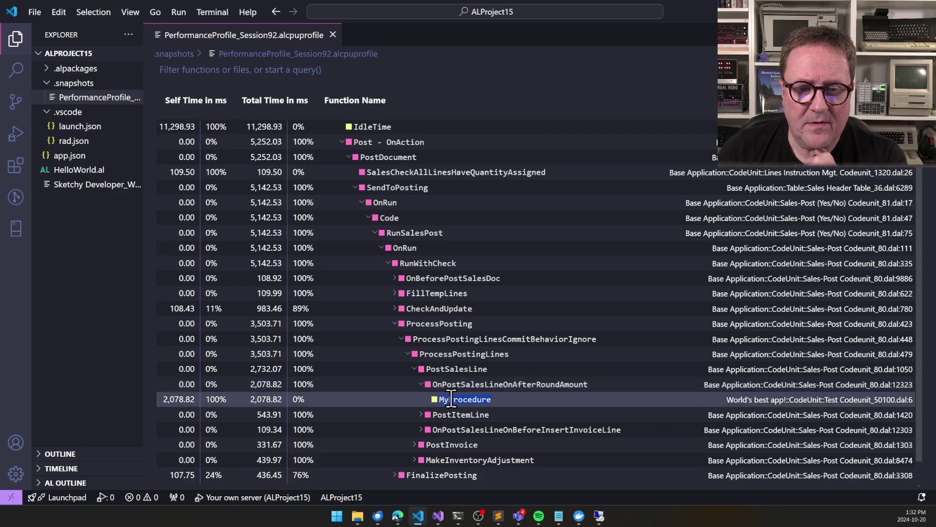
right_click(451, 399)
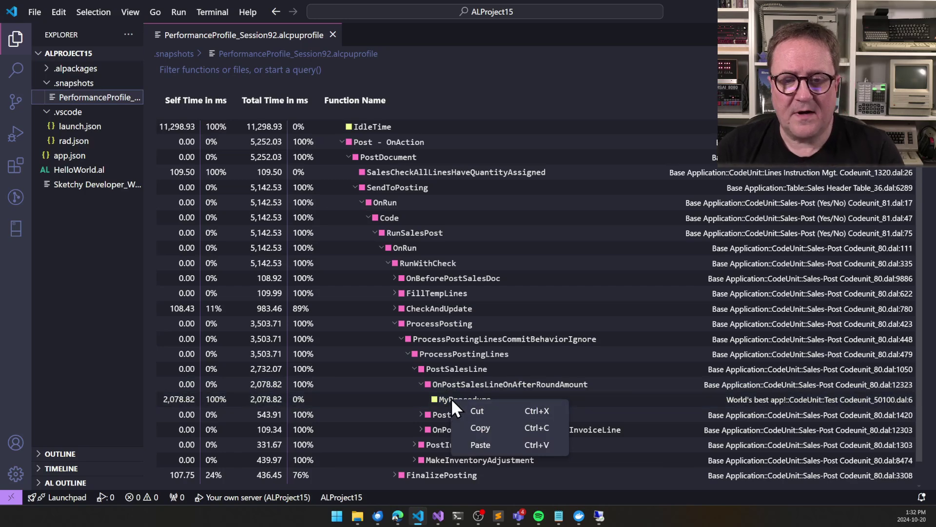
click(483, 426)
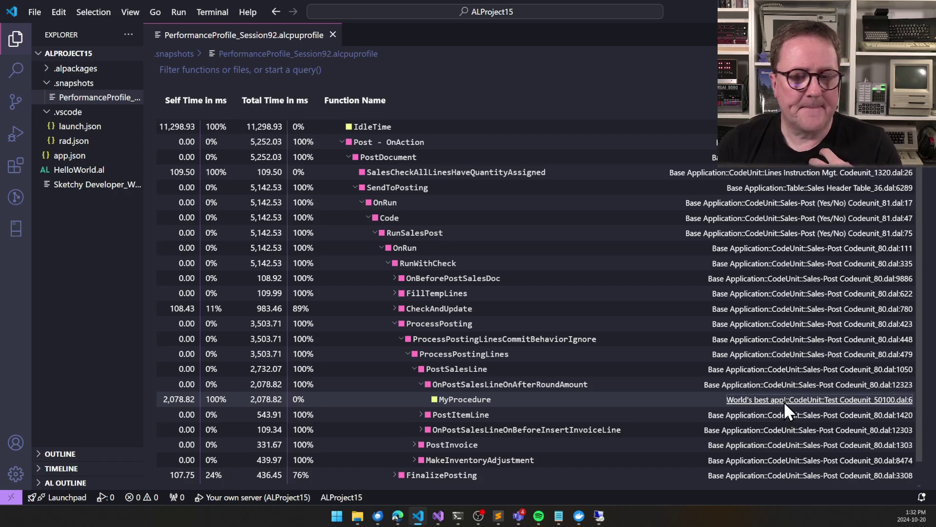
Open MyProcedure's source code from its profile entry and enlarge it with the file explorer hidden to read the event subscriber.
click(783, 402)
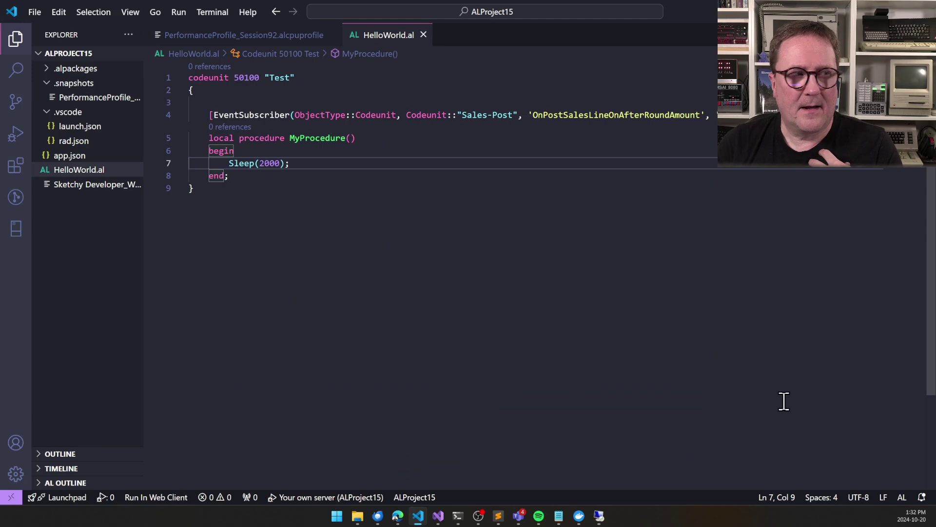
key(ctrl+plus)
key(ctrl+plus)
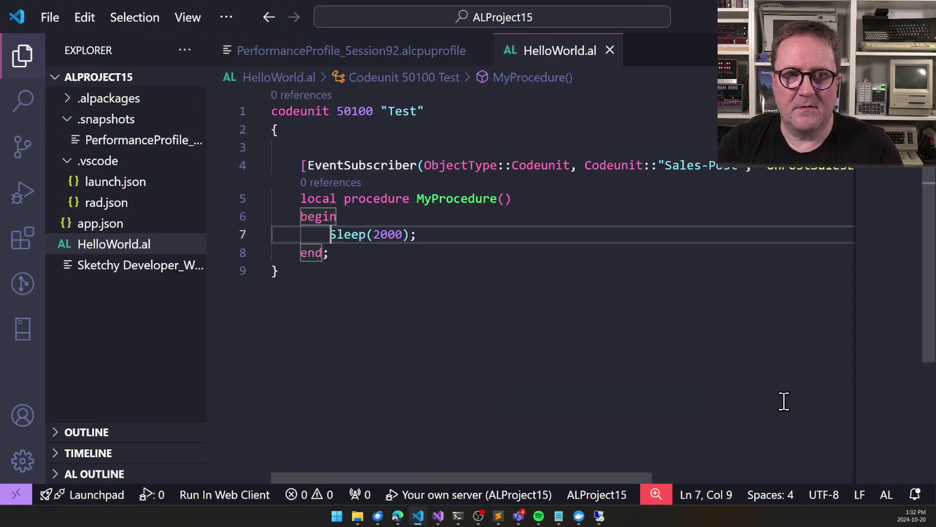
key(ctrl+plus)
key(ctrl+b)
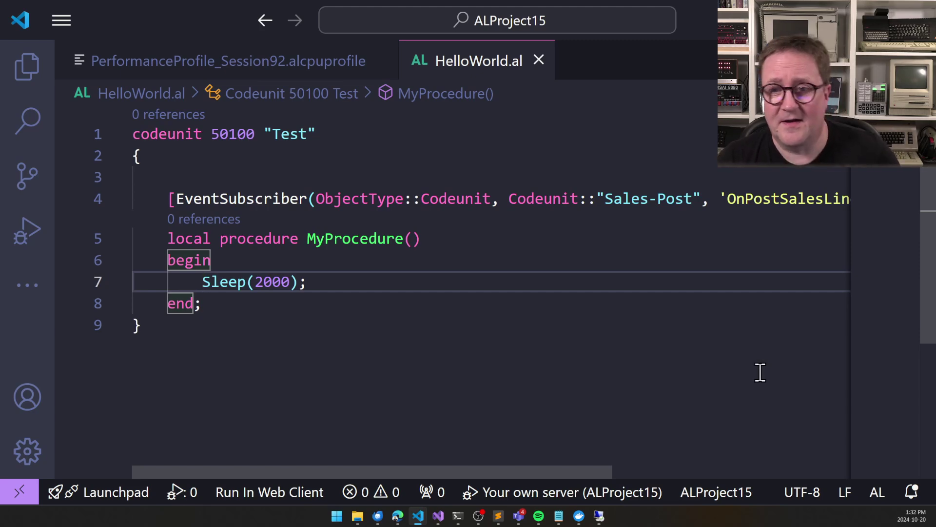
scroll(755, 366, right, 5)
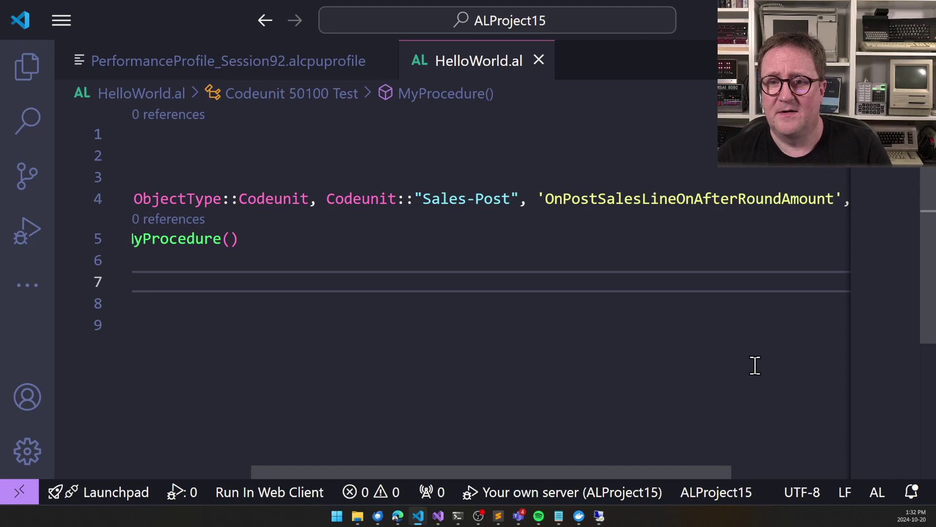
scroll(755, 366, right, 1)
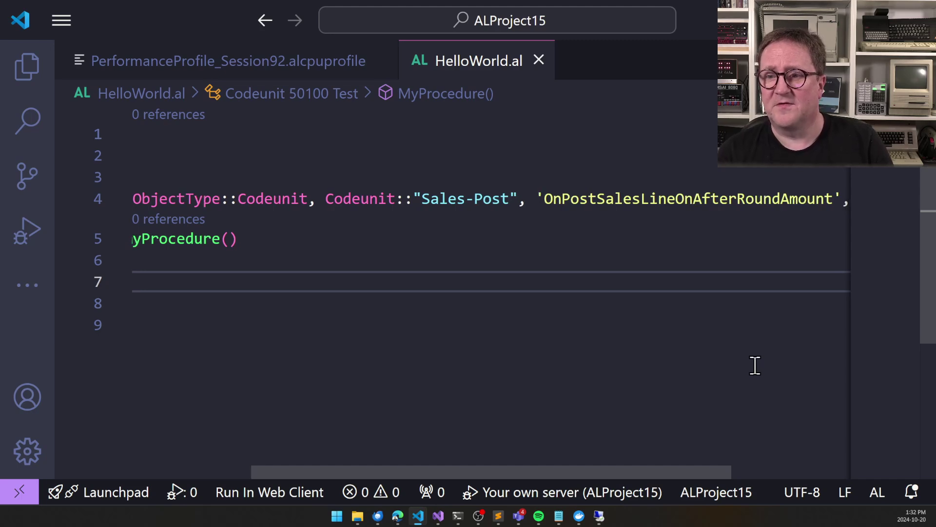
scroll(754, 366, left, 6)
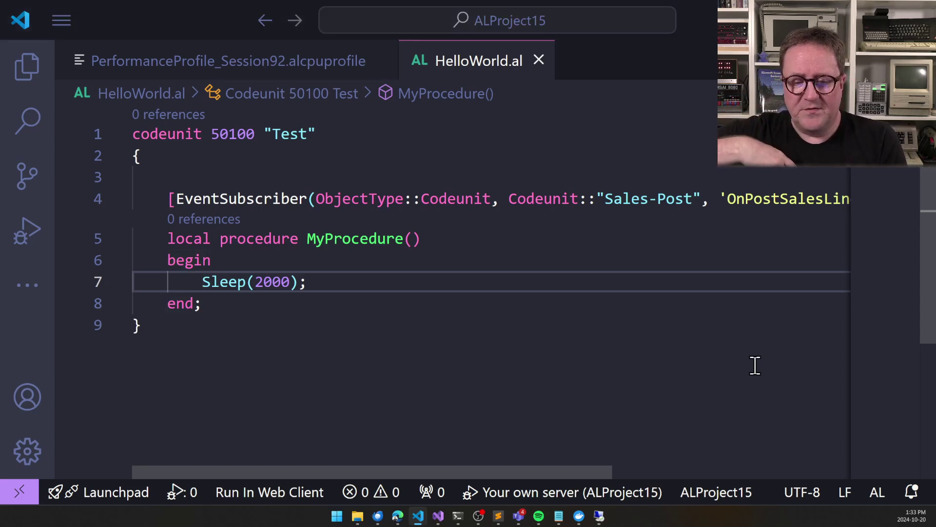
Switch to the Performance Profiler page in Business Central and return to its Active Apps chart.
key(alt+Tab)
scroll(520, 204, up, 5)
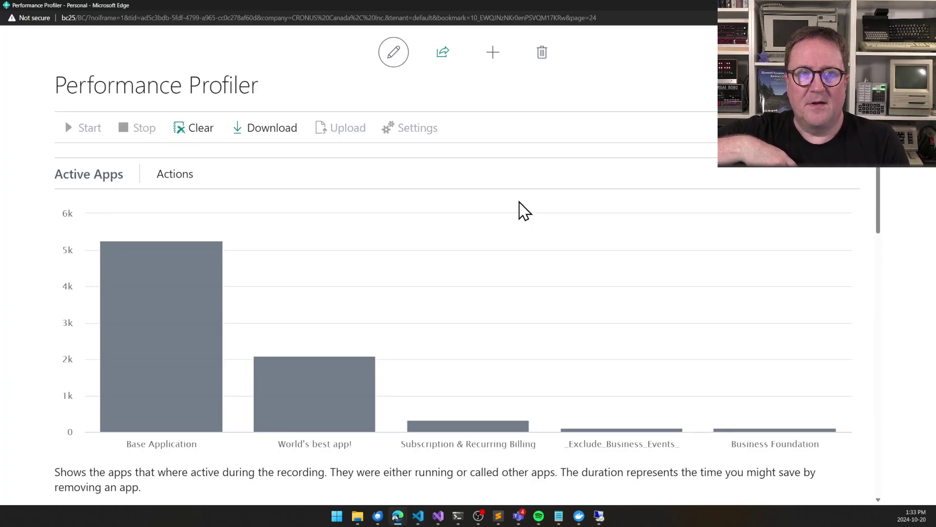